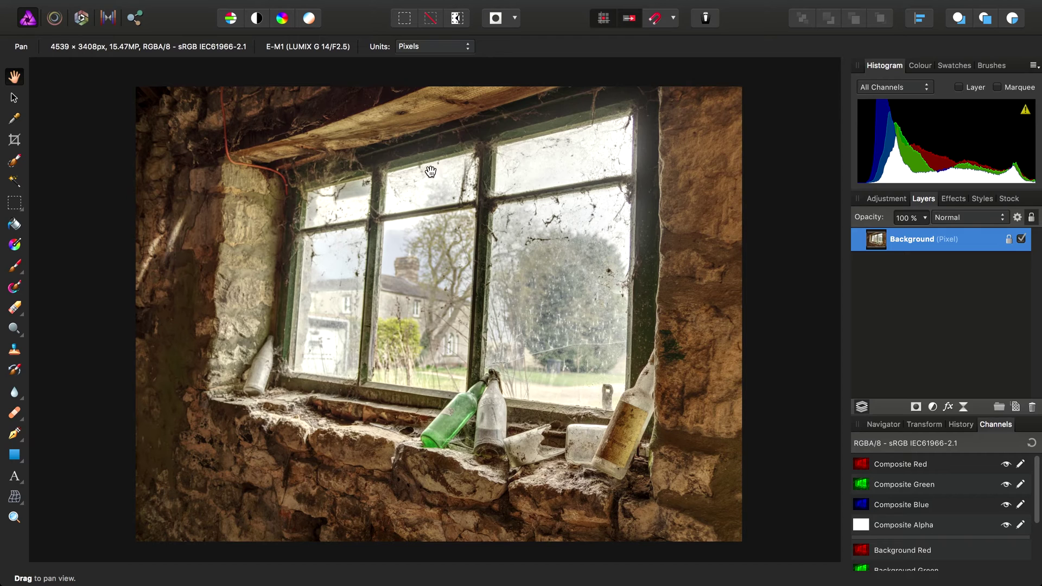
- Show the Macro and Library studio panels and zoom the photo to fit the window
left_click(491, 7)
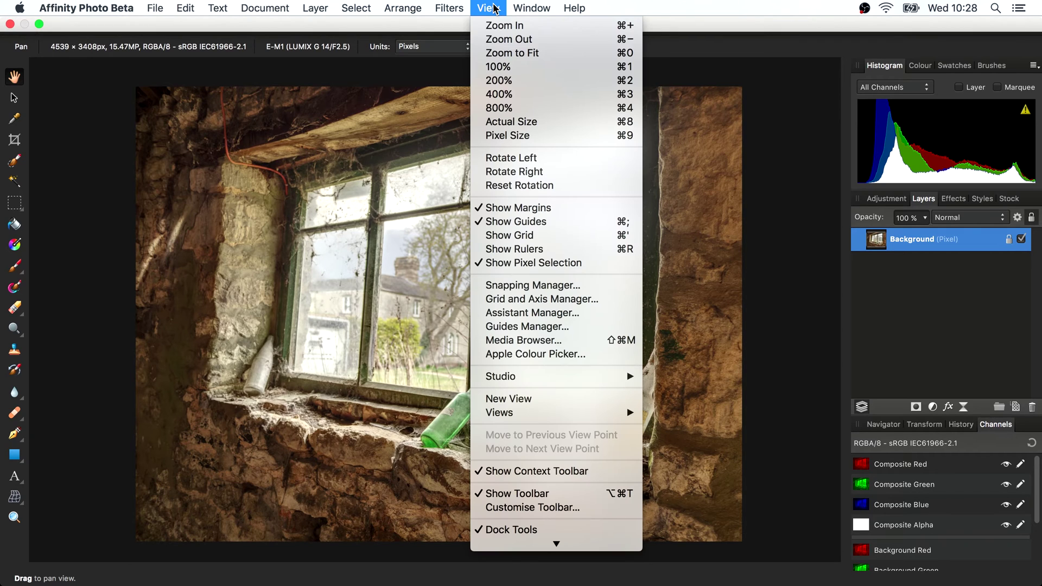
mouse_move(575, 382)
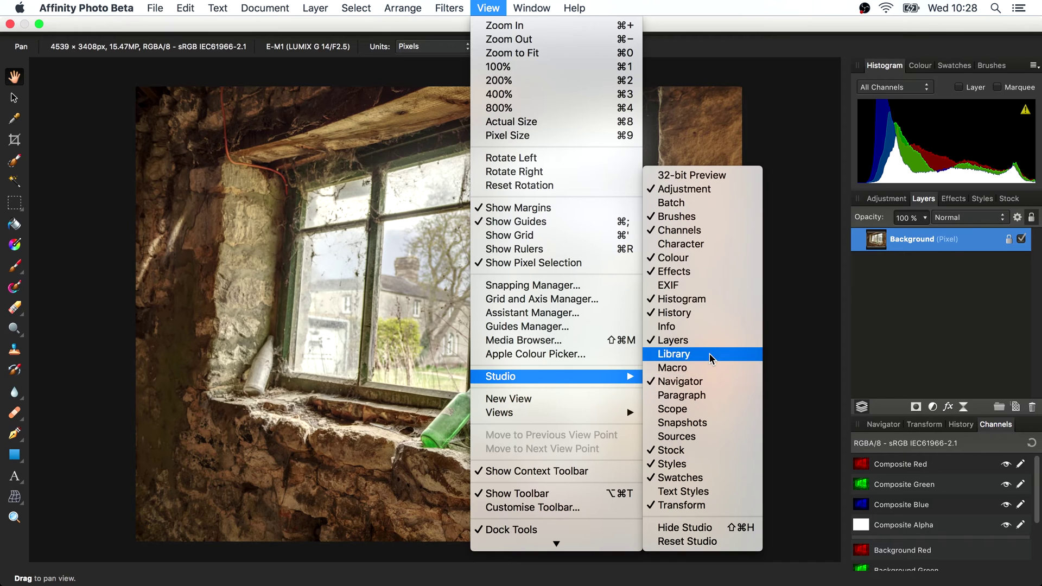
left_click(676, 368)
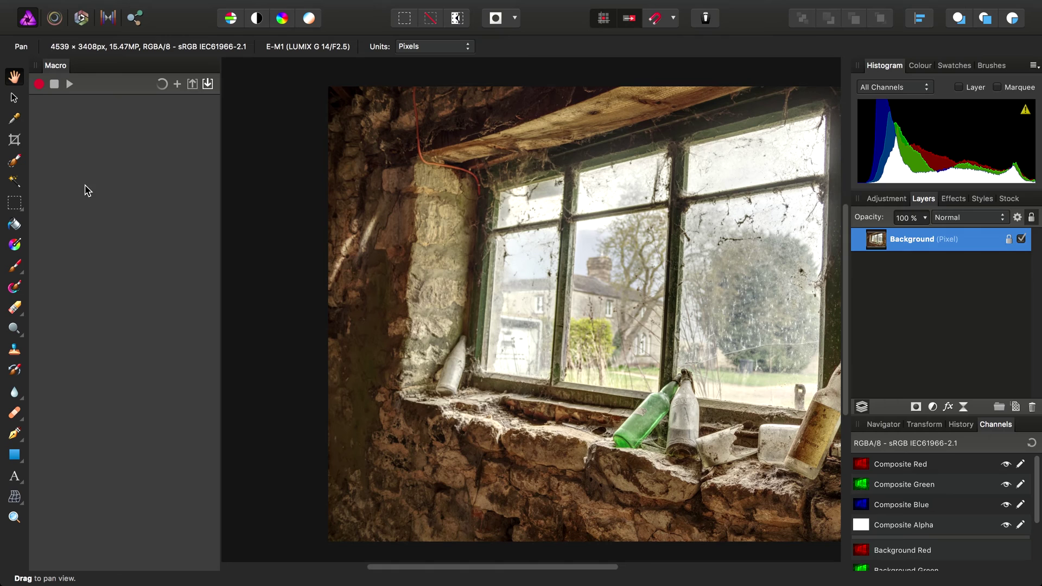
mouse_move(362, 4)
left_click(487, 7)
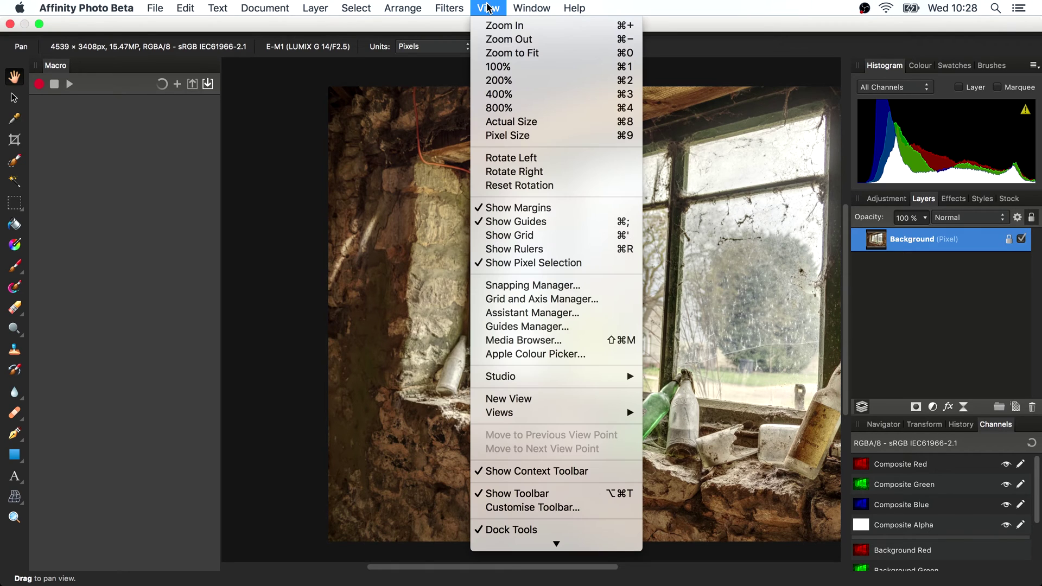
mouse_move(567, 376)
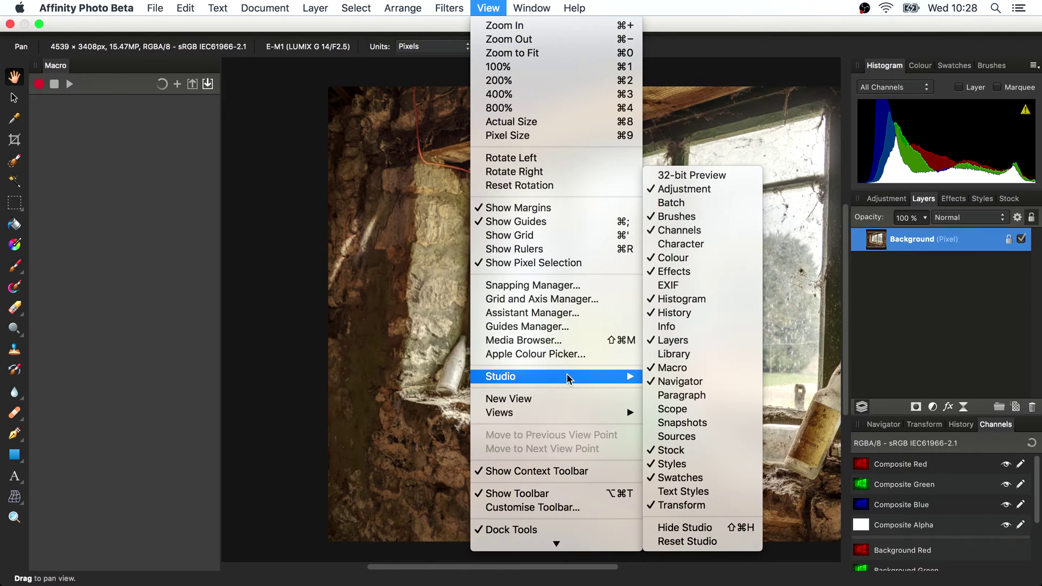
left_click(687, 355)
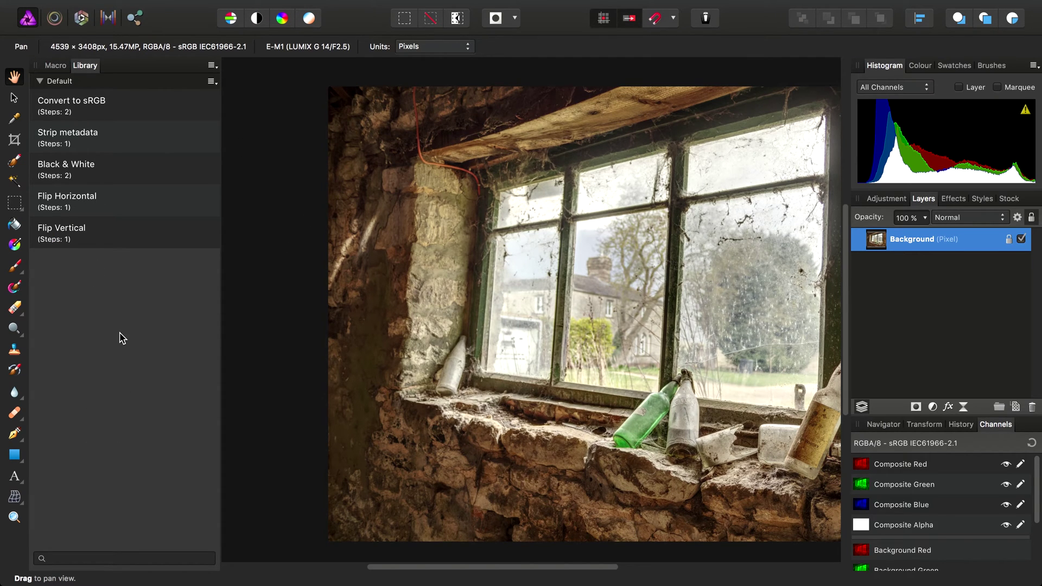
key("super+0")
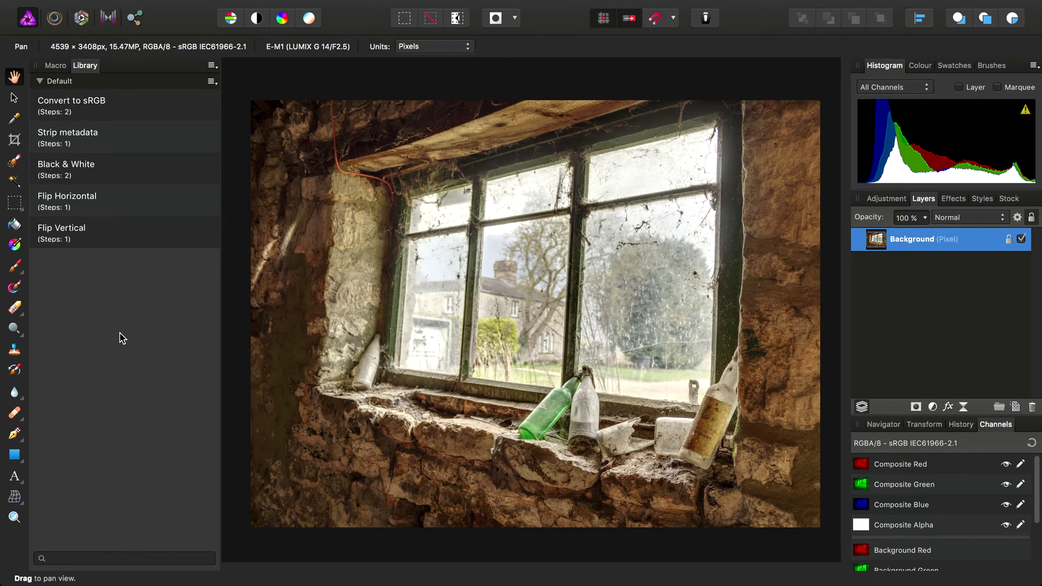
- Start recording a macro and duplicate the Background layer via Layer > Duplicate
left_click(64, 66)
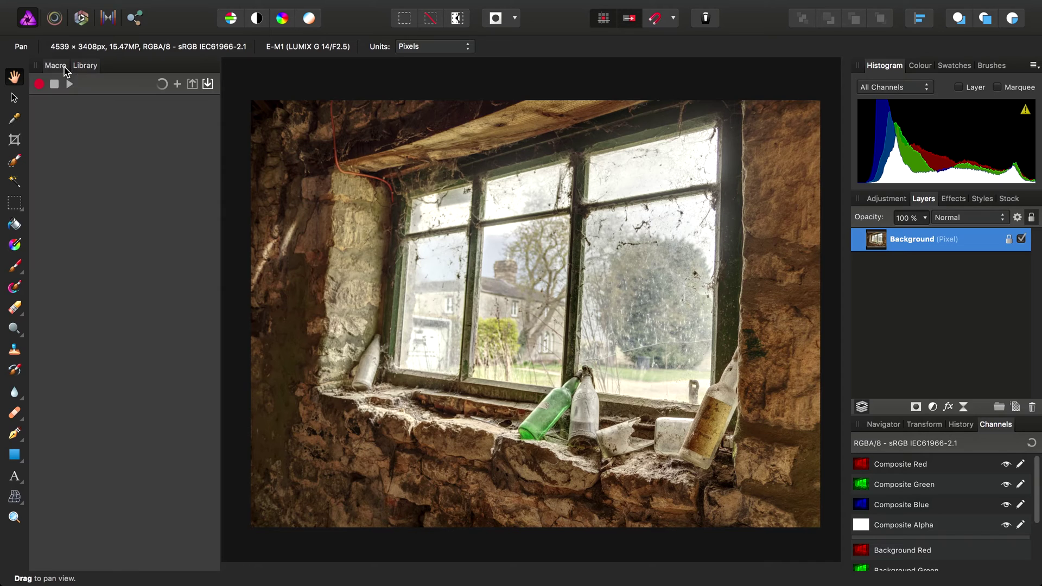
left_click(39, 84)
mouse_move(258, 4)
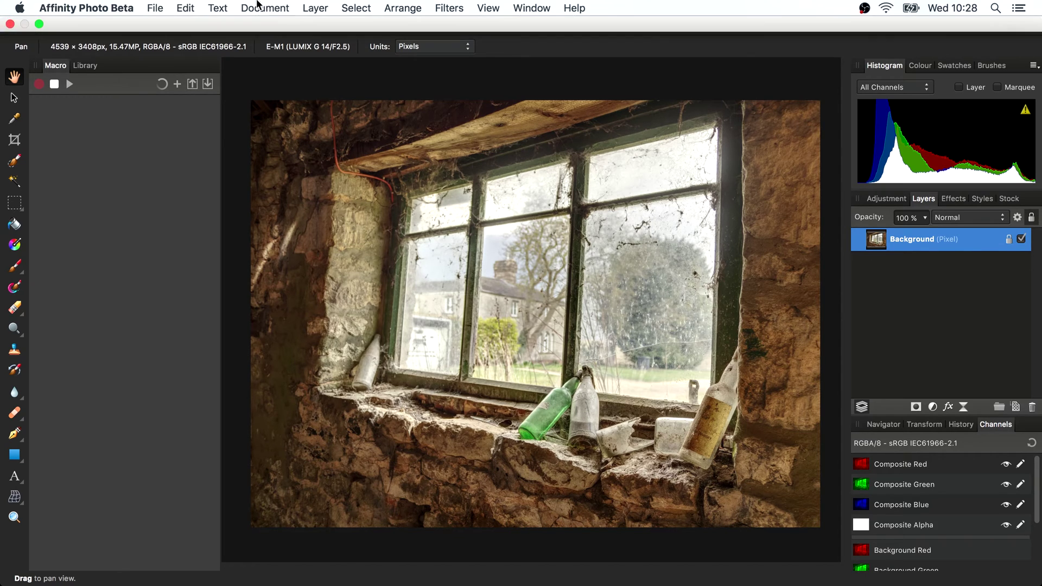
left_click(314, 7)
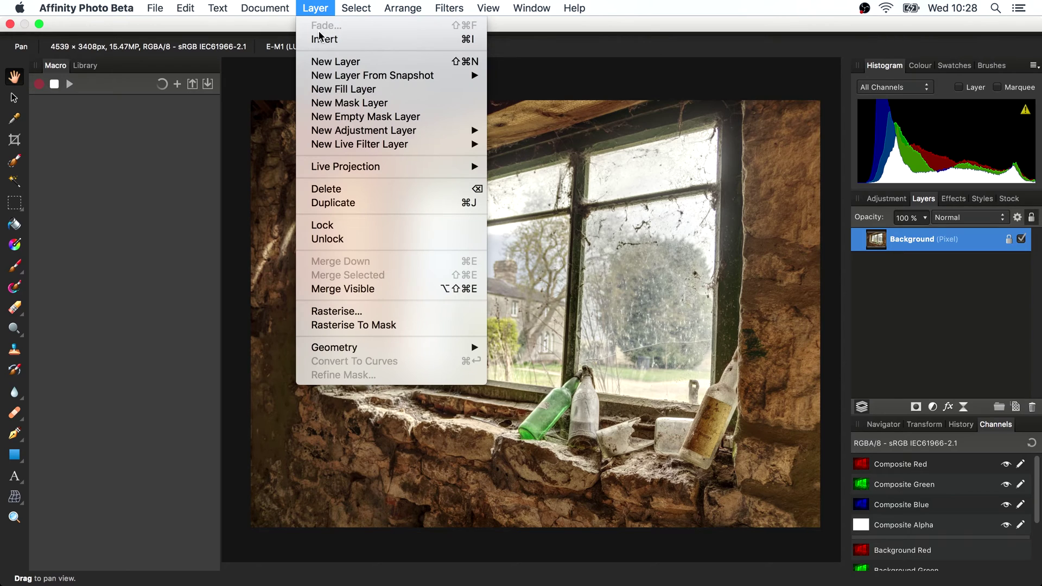
left_click(356, 203)
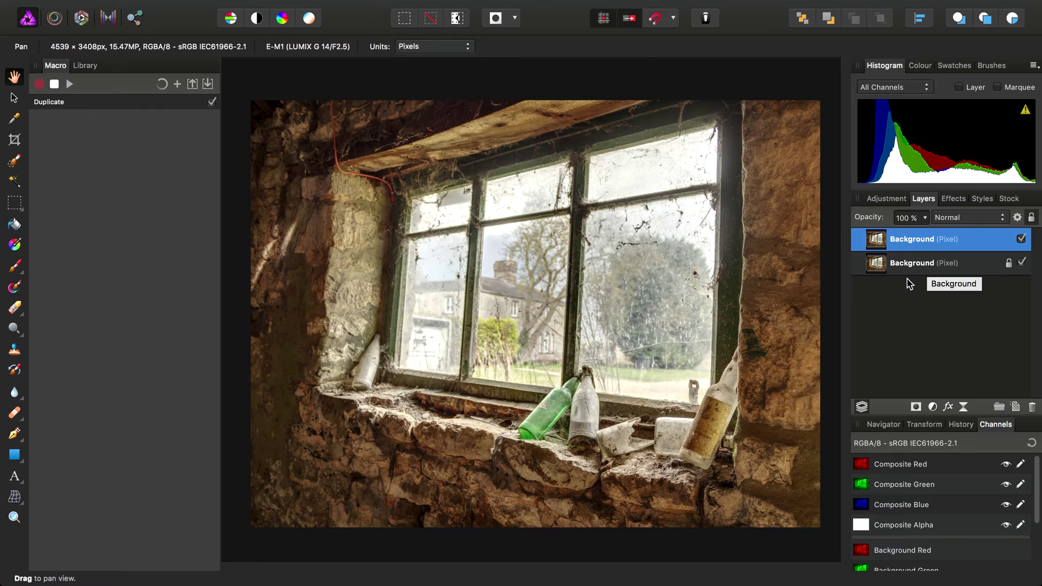
- Rename the duplicated layer to Edge Mask
double_click(930, 239)
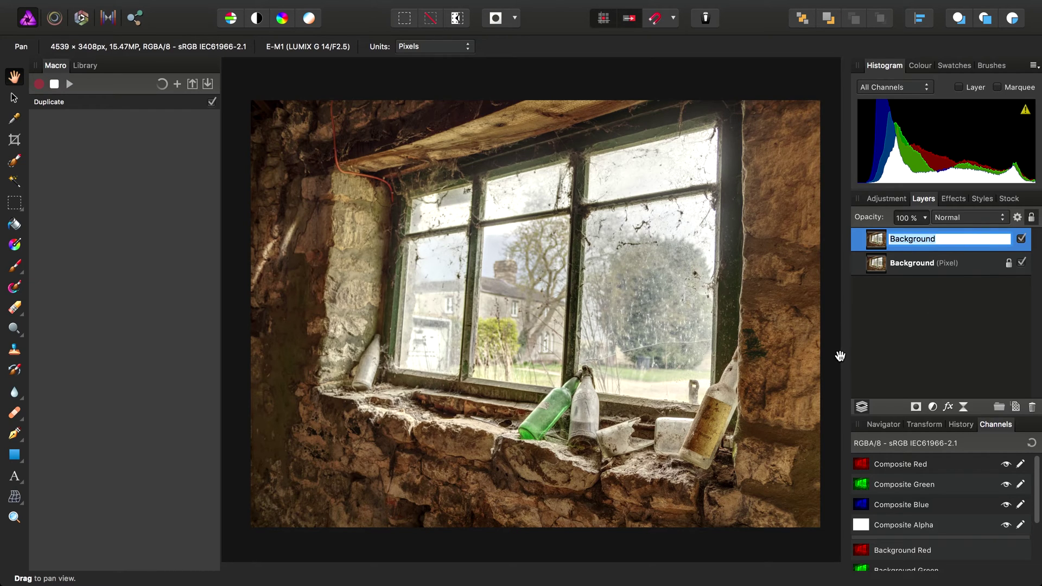
type("Edge Mask")
key("Return")
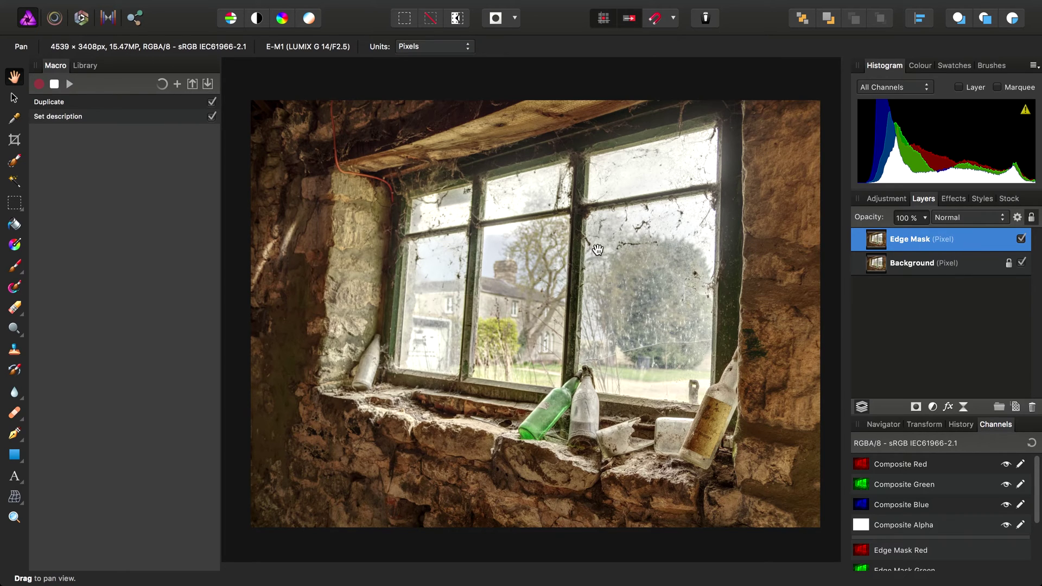
- Apply Detect Edges to Edge Mask, rasterise it to a mask, and hide the layer
left_click(439, 9)
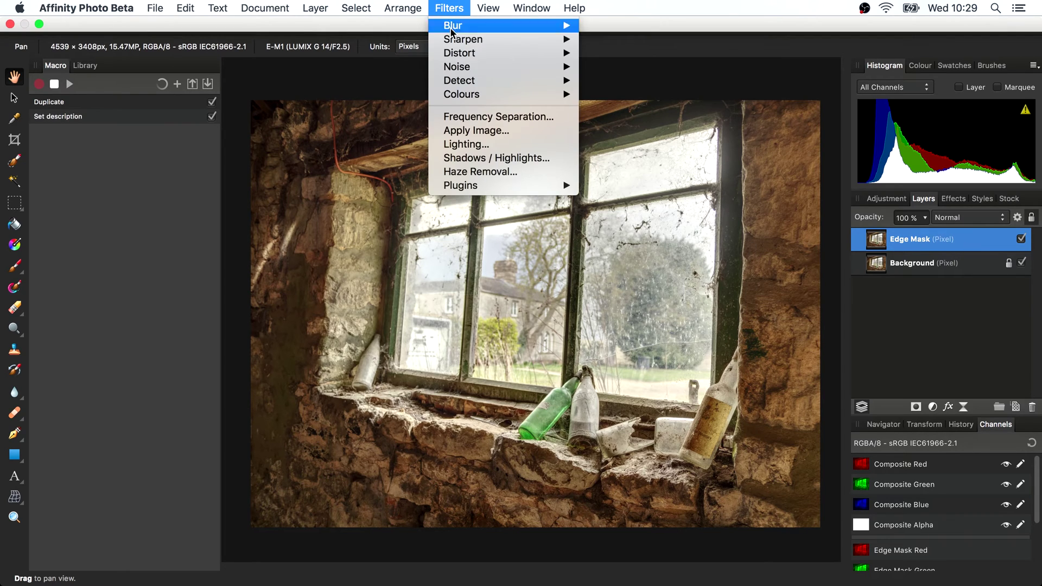
mouse_move(459, 80)
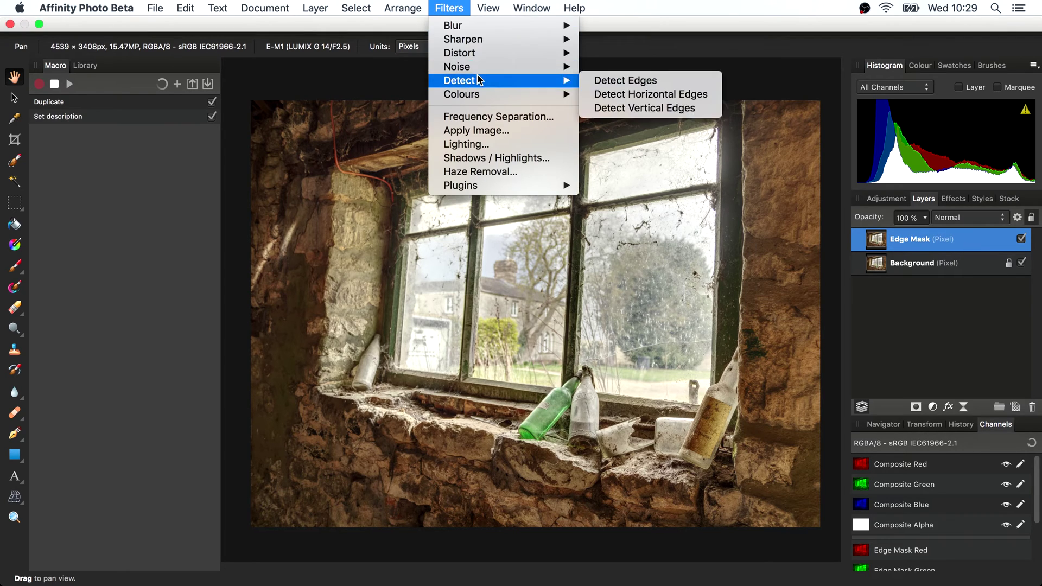
left_click(629, 82)
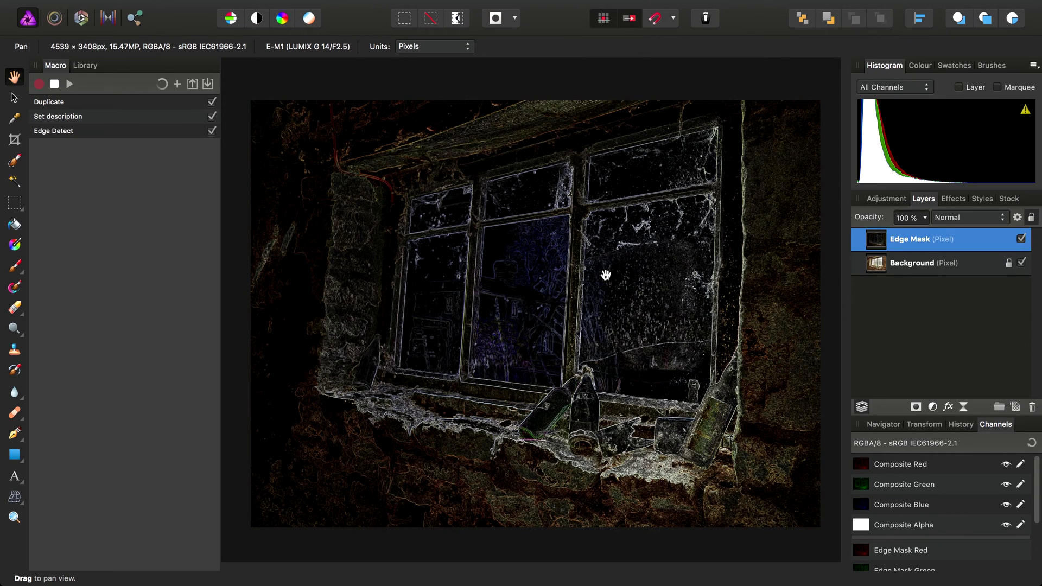
left_click(308, 7)
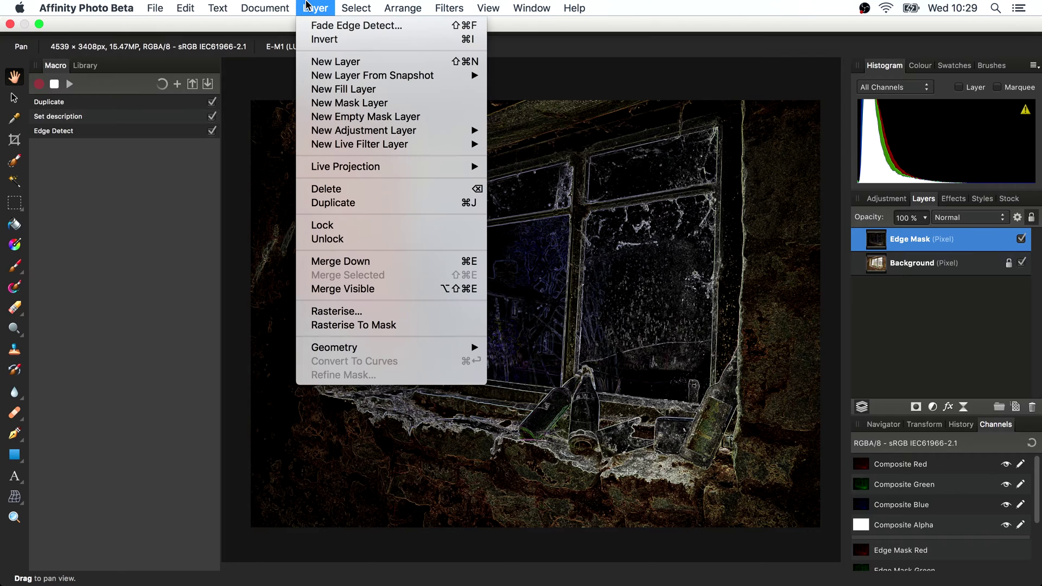
left_click(392, 325)
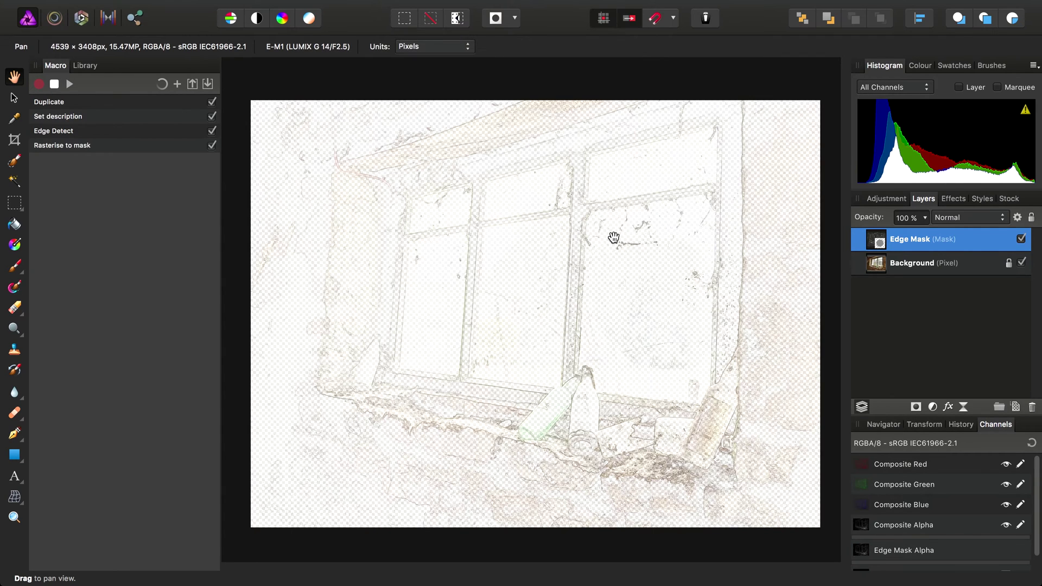
left_click(1021, 239)
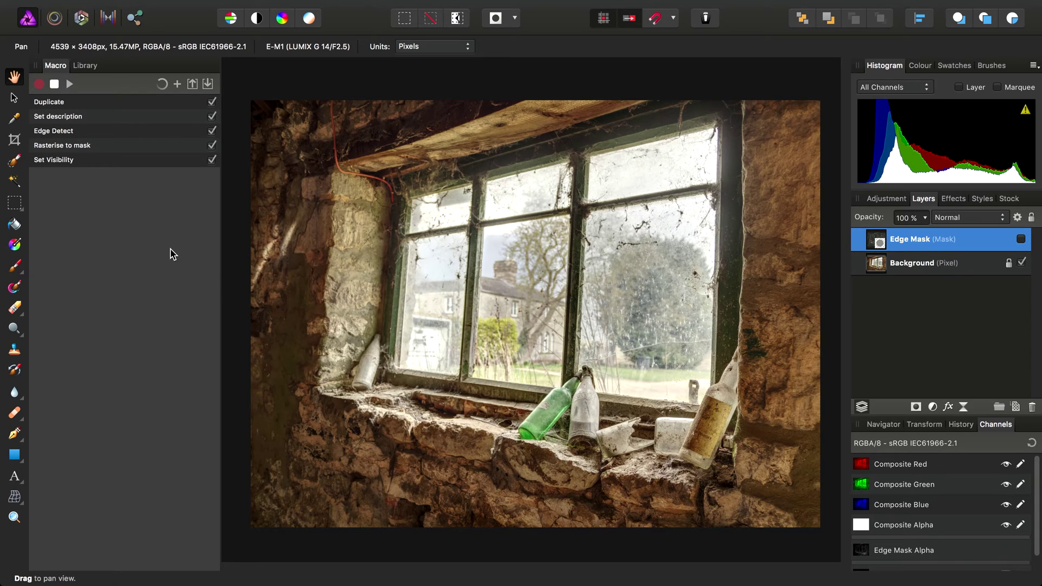
- Stop recording, delete Edge Mask, play the macro back, then delete the generated layer
left_click(54, 86)
key("Delete")
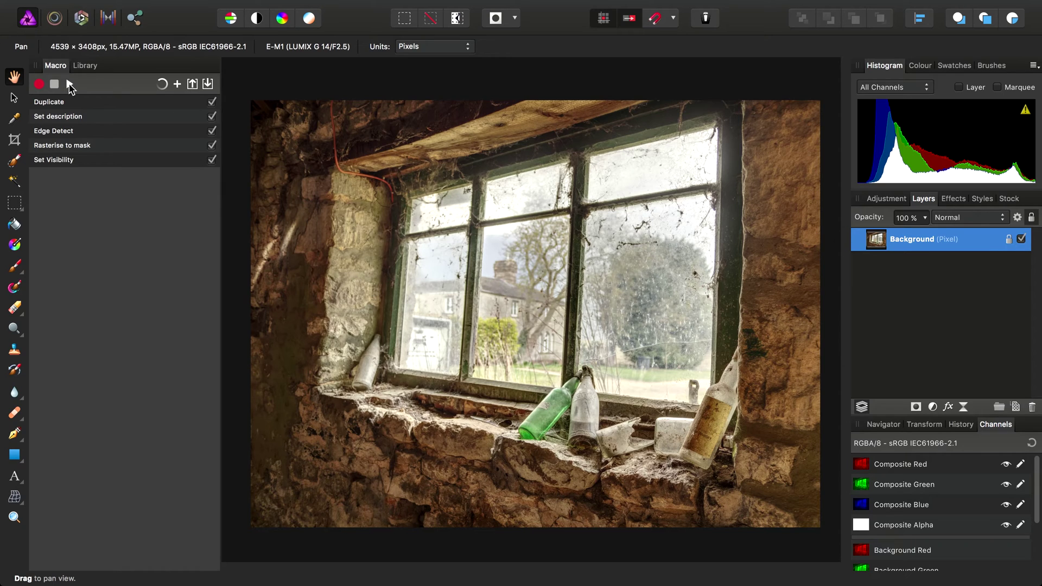
left_click(69, 84)
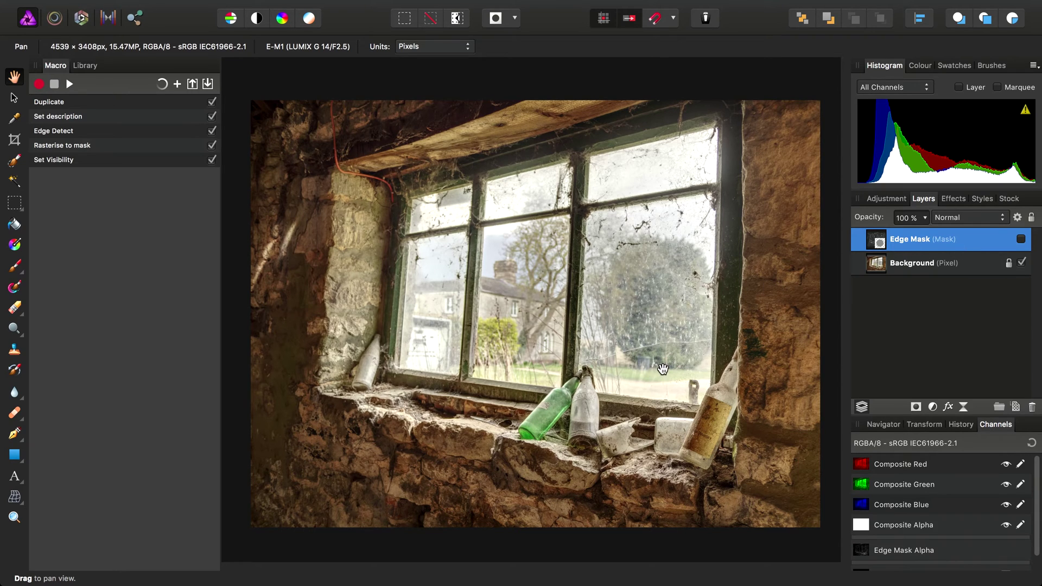
key("Delete")
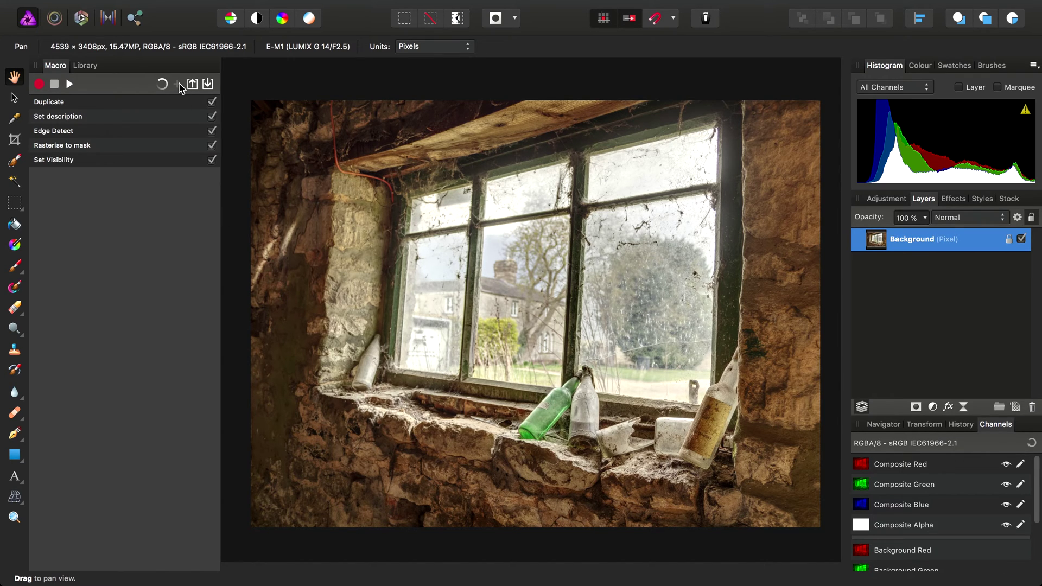
- Save the recording as Edge Mask Generation in the Default category and run it from the Library
left_click(179, 85)
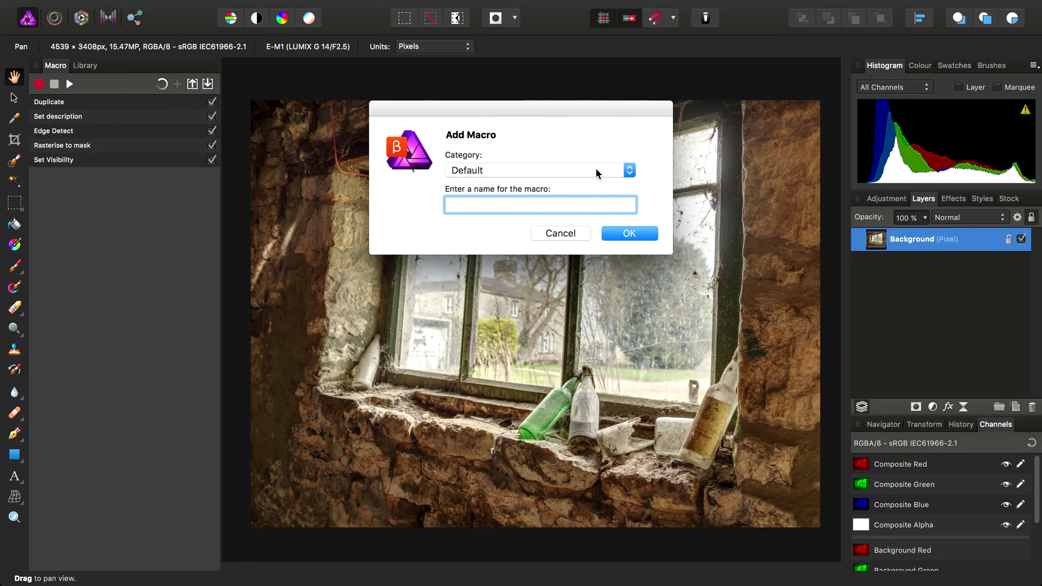
left_click(597, 173)
left_click(487, 153)
key("Return")
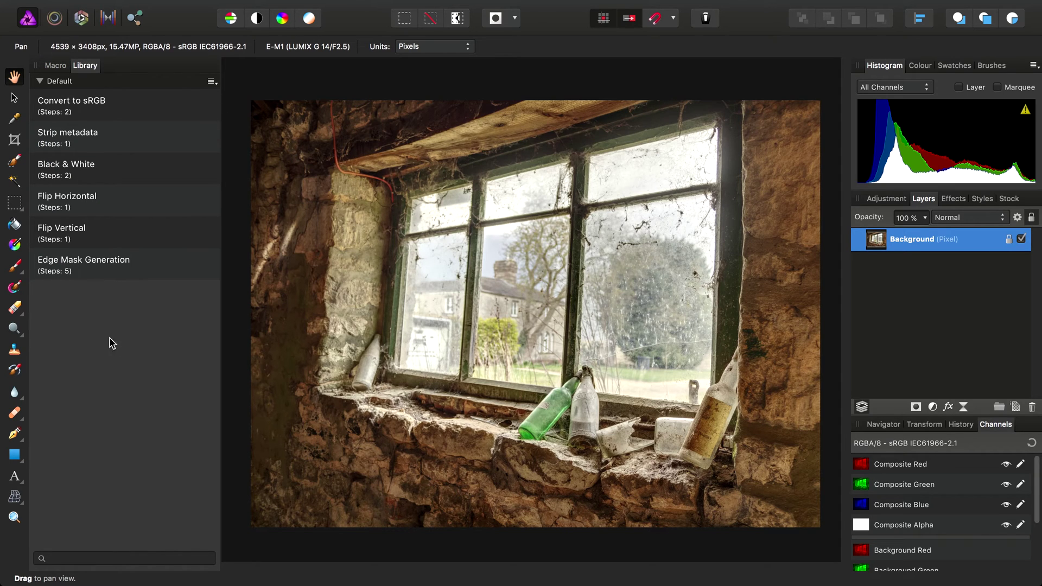
left_click(71, 265)
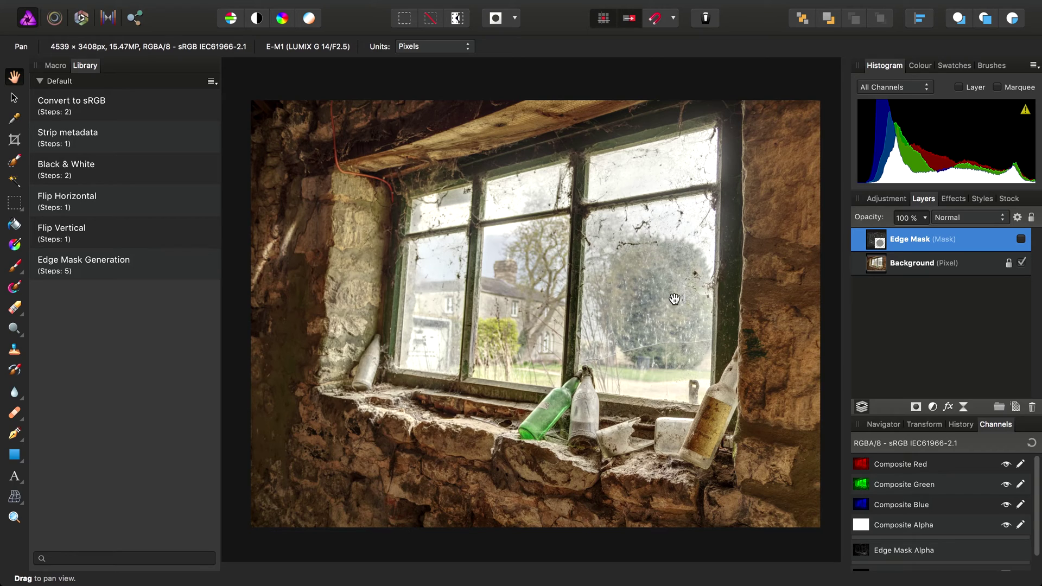
- Delete the Edge Mask layer, clear the old macro steps, and start a new recording
key("Delete")
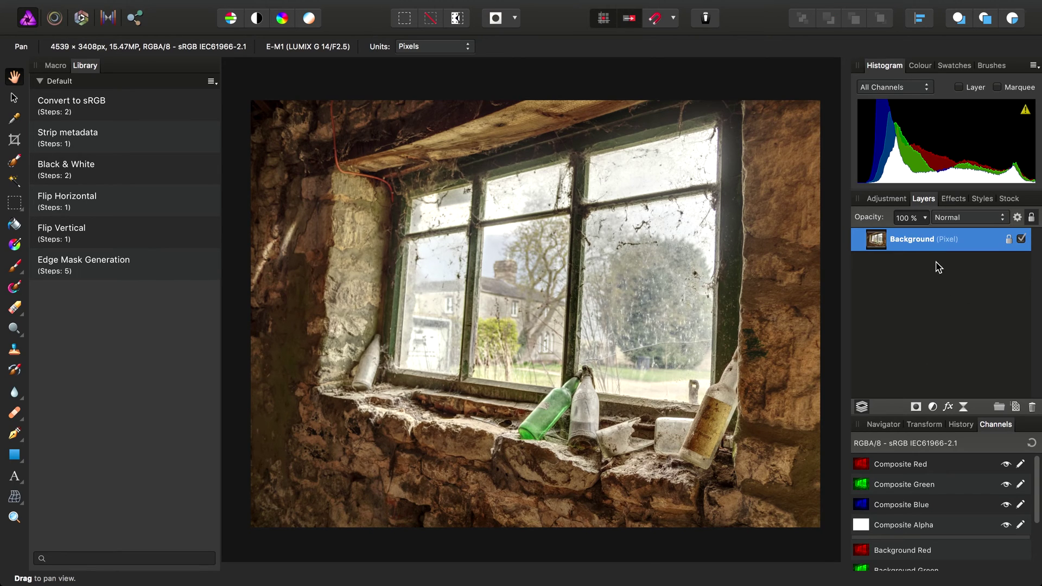
left_click(46, 65)
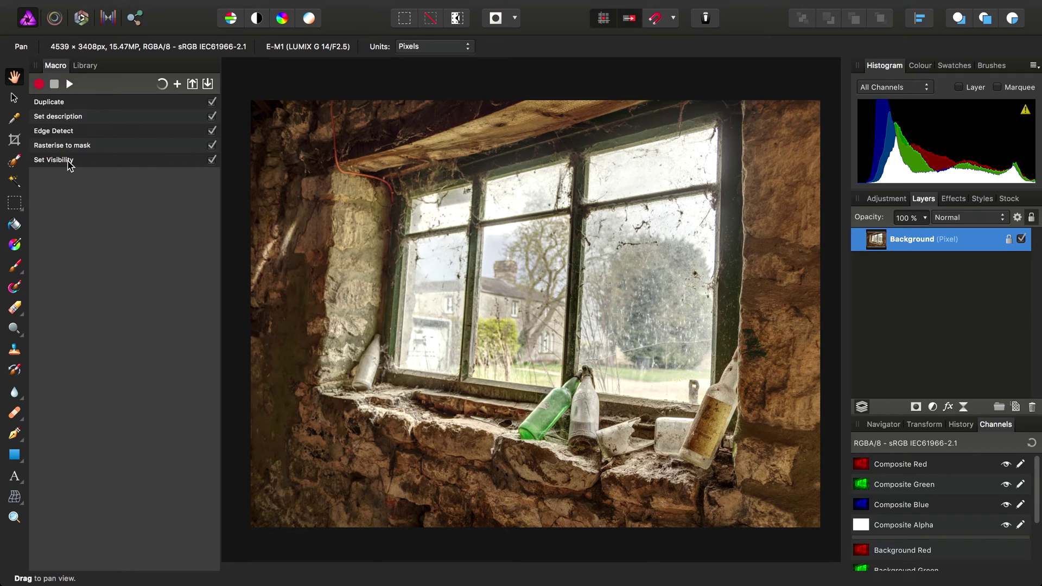
left_click(163, 84)
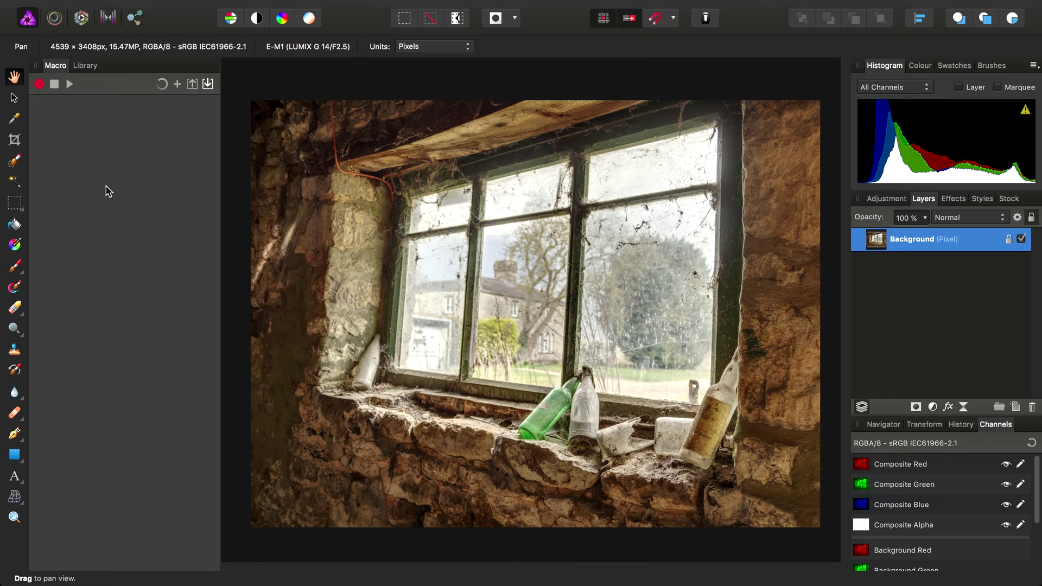
left_click(39, 85)
- Duplicate Background with Cmd+J and begin renaming the copy to Local Contrast
mouse_move(213, 5)
left_click(312, 6)
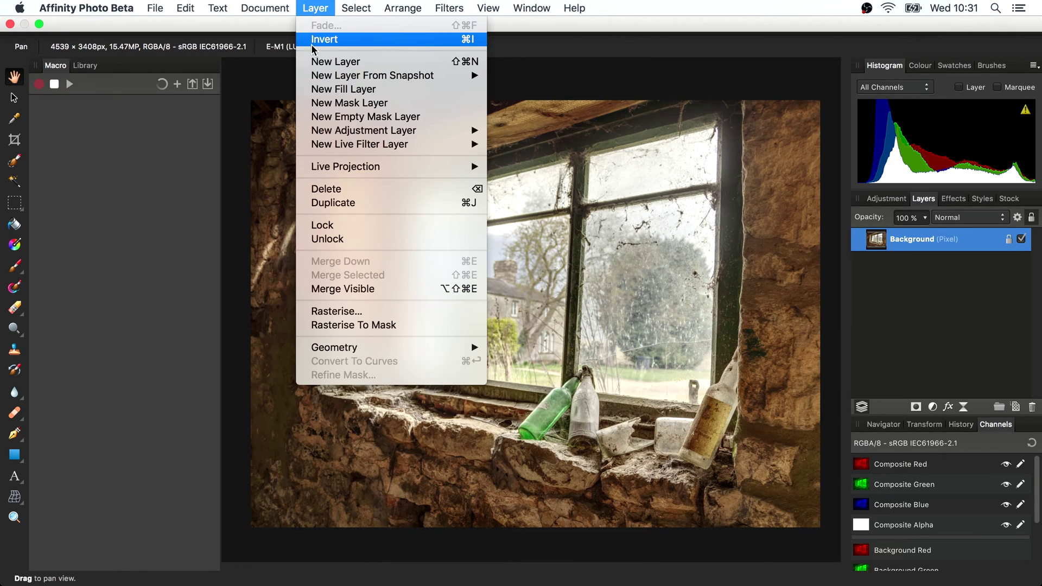
left_click(689, 282)
key("super+j")
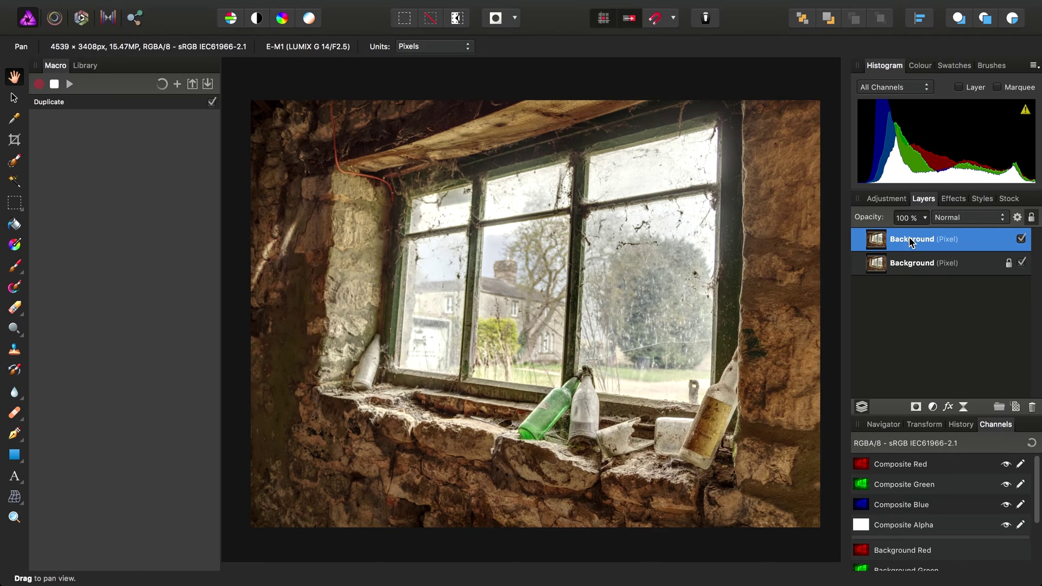
double_click(933, 239)
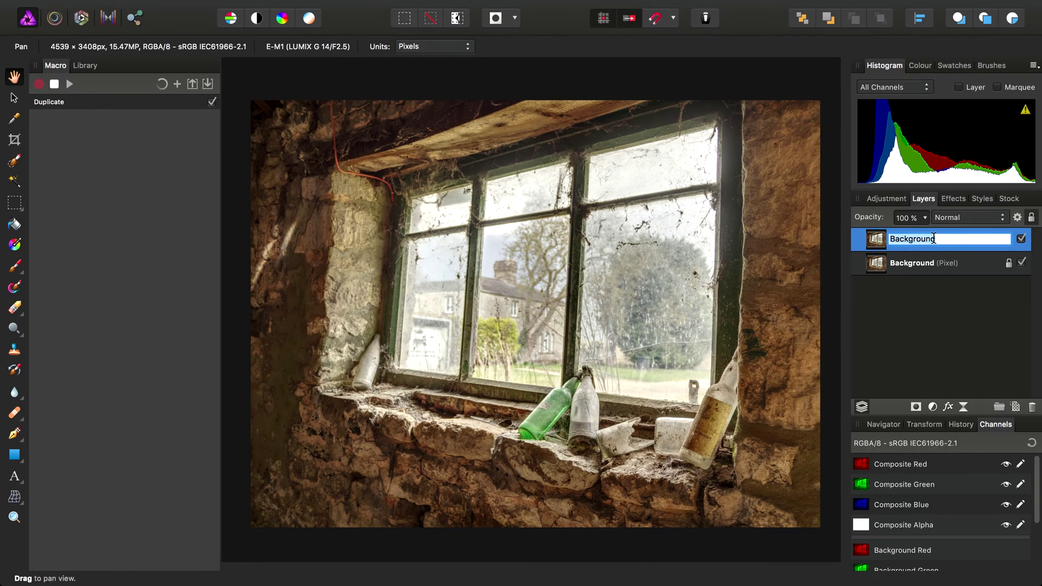
type("Local Contrast")
- Commit the Local Contrast name and apply Unsharp Mask with a 100 px radius
key("Return")
left_click(450, 9)
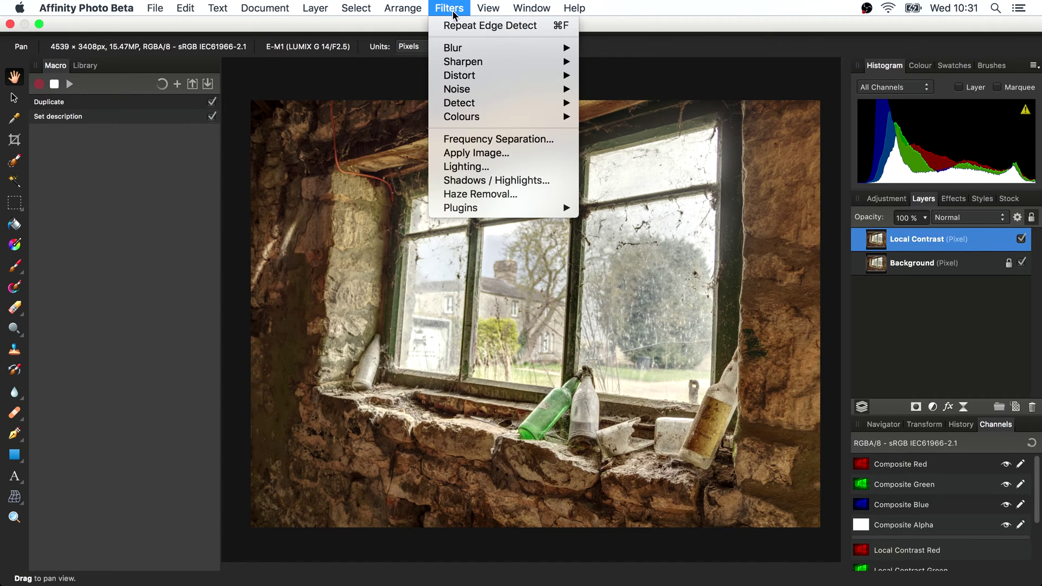
mouse_move(480, 62)
left_click(624, 63)
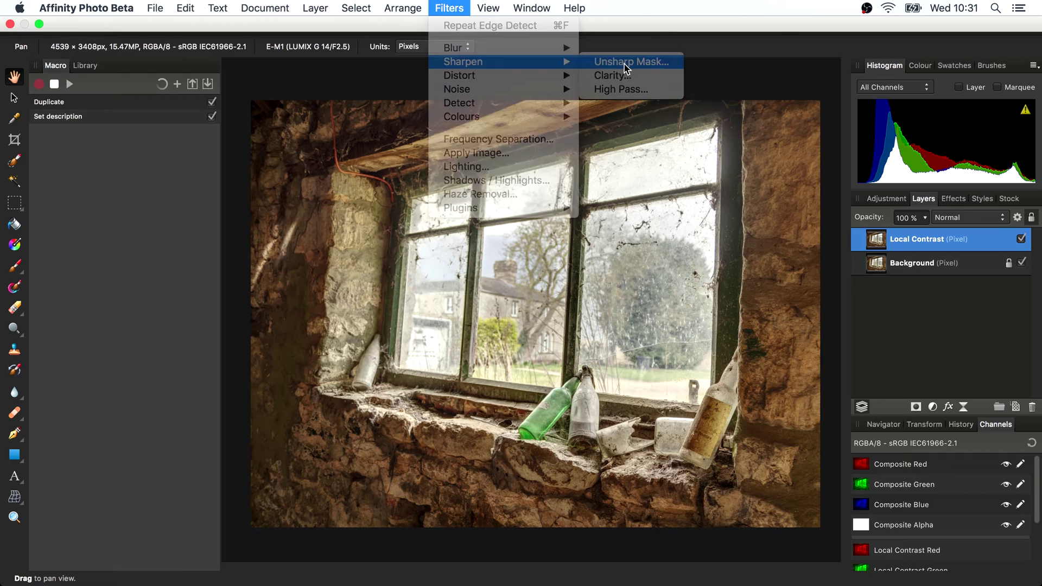
left_click_drag(710, 421, 489, 169)
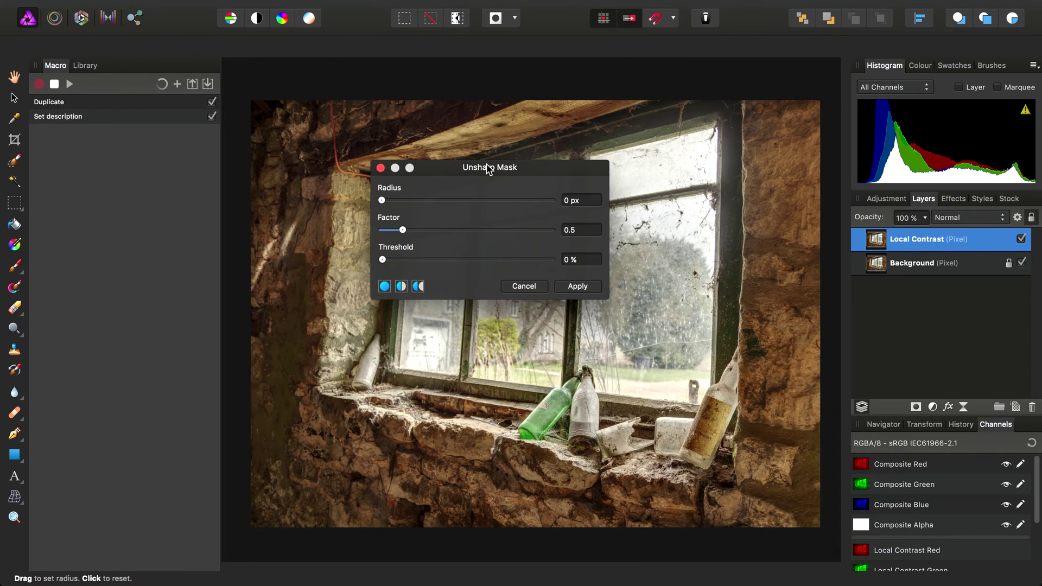
left_click_drag(383, 201, 634, 214)
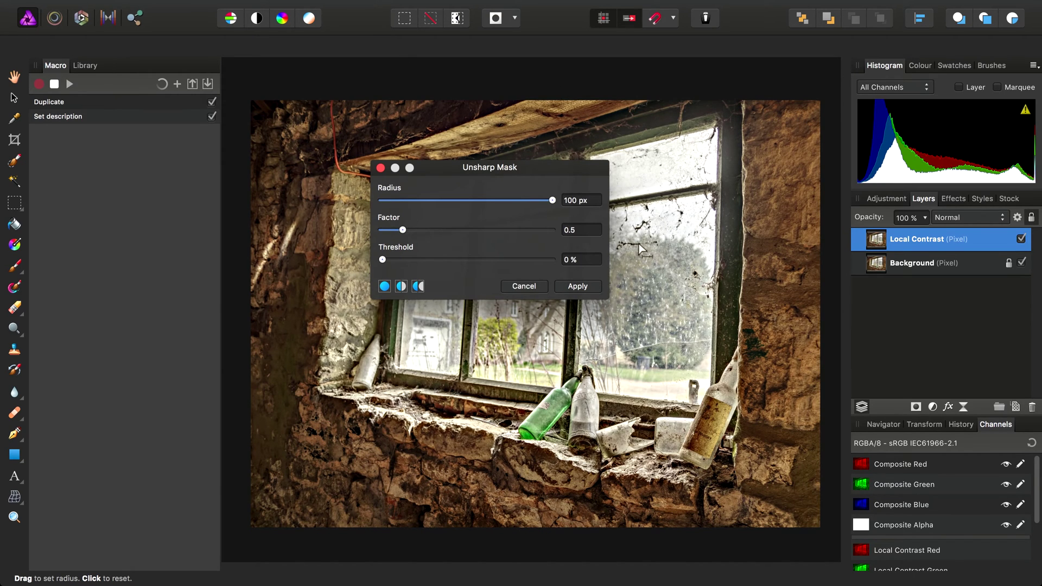
left_click(567, 287)
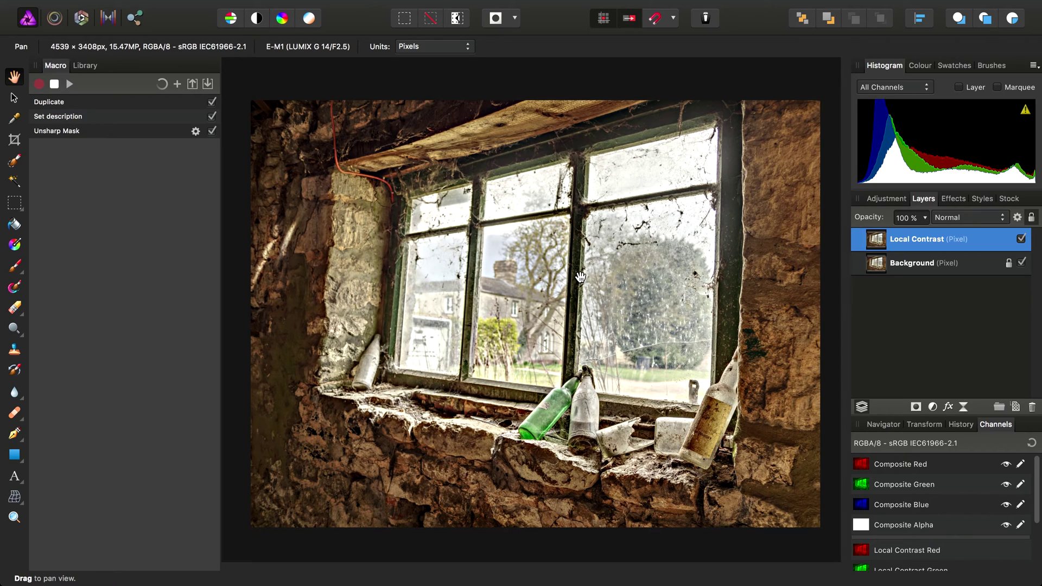
- Set the Local Contrast layer to Darken blend mode at 50% opacity
left_click(959, 217)
left_click(955, 231)
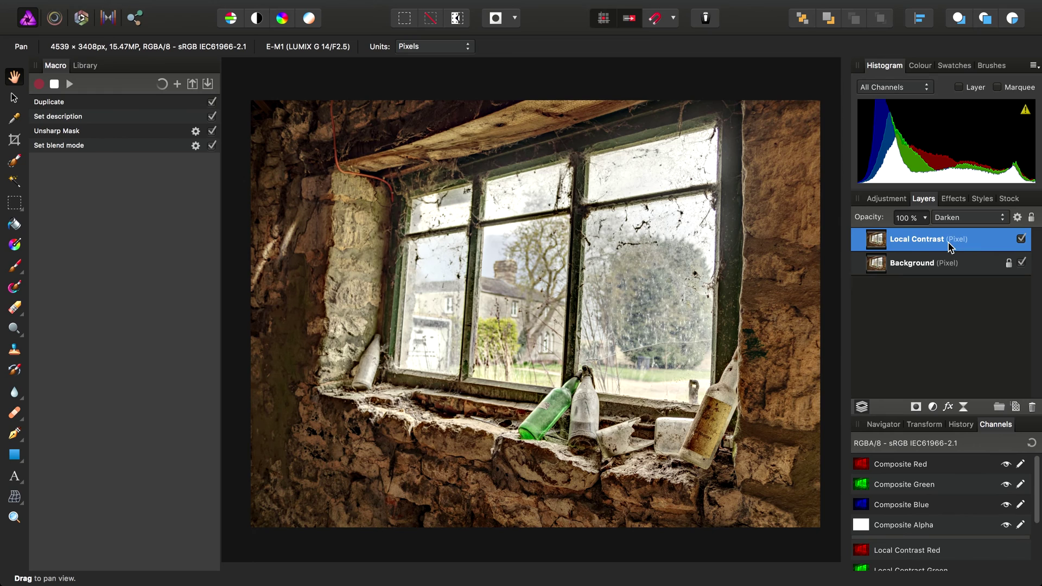
left_click(925, 217)
left_click_drag(928, 237, 867, 239)
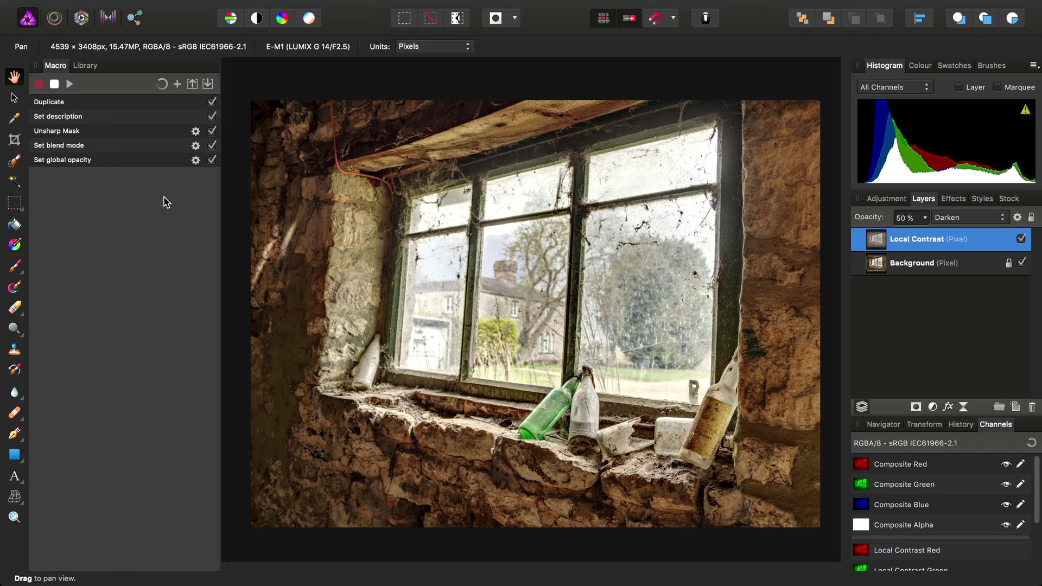
- Expose the Set global opacity step's Opacity value at playback, named 'Blend Strength'
left_click(195, 160)
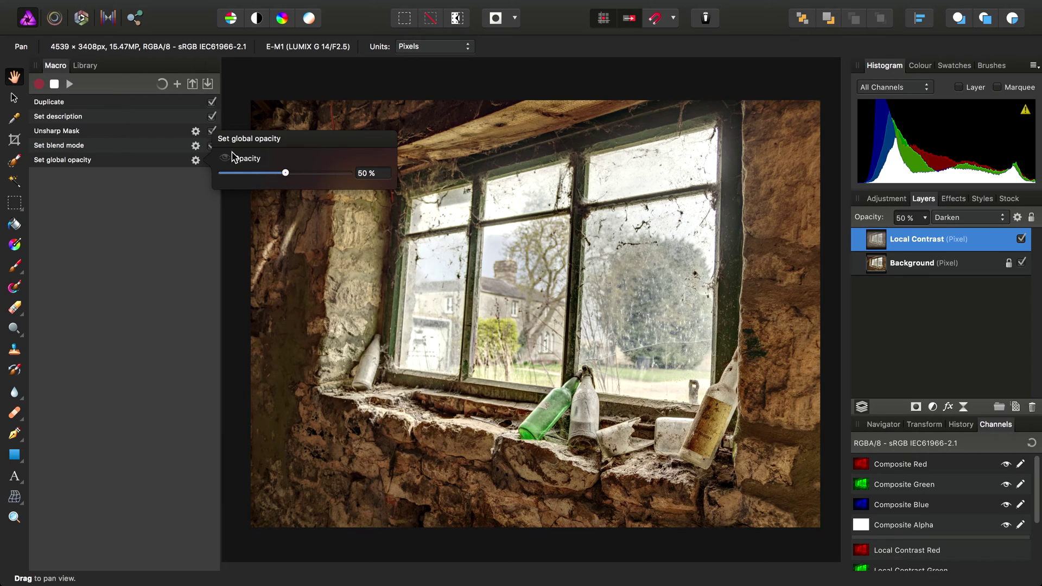
left_click(196, 147)
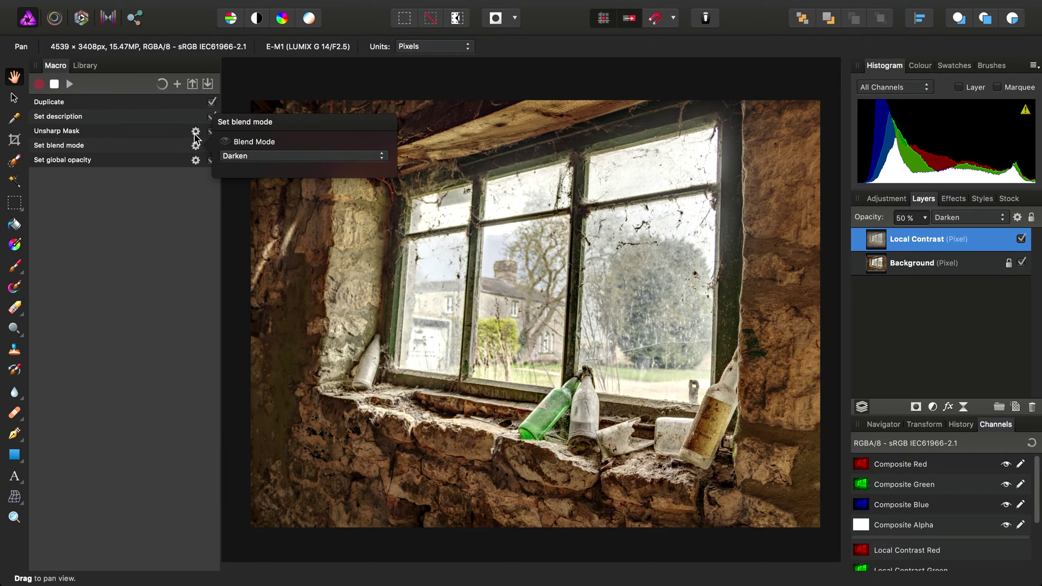
left_click(195, 132)
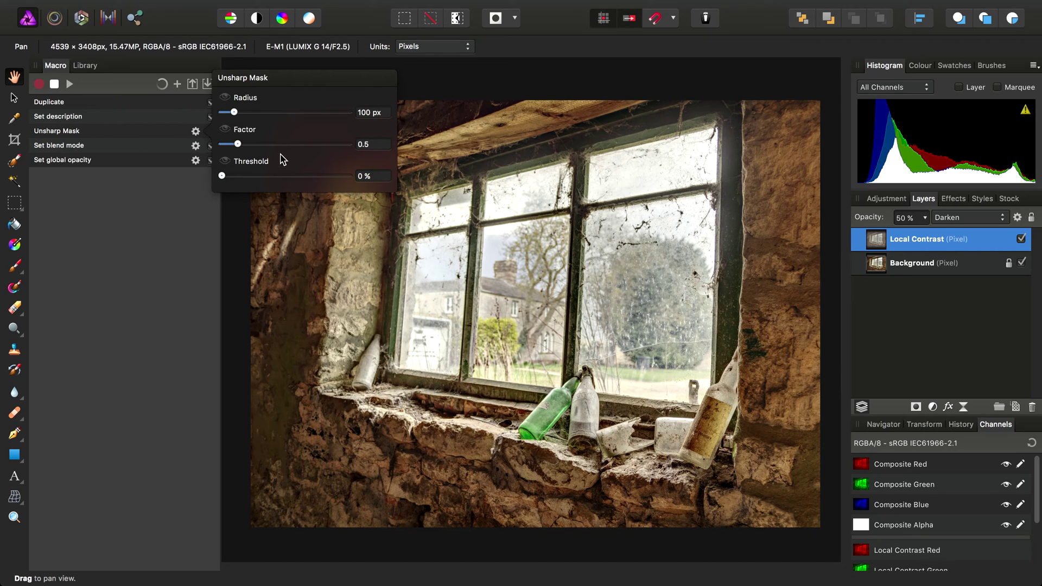
left_click(196, 161)
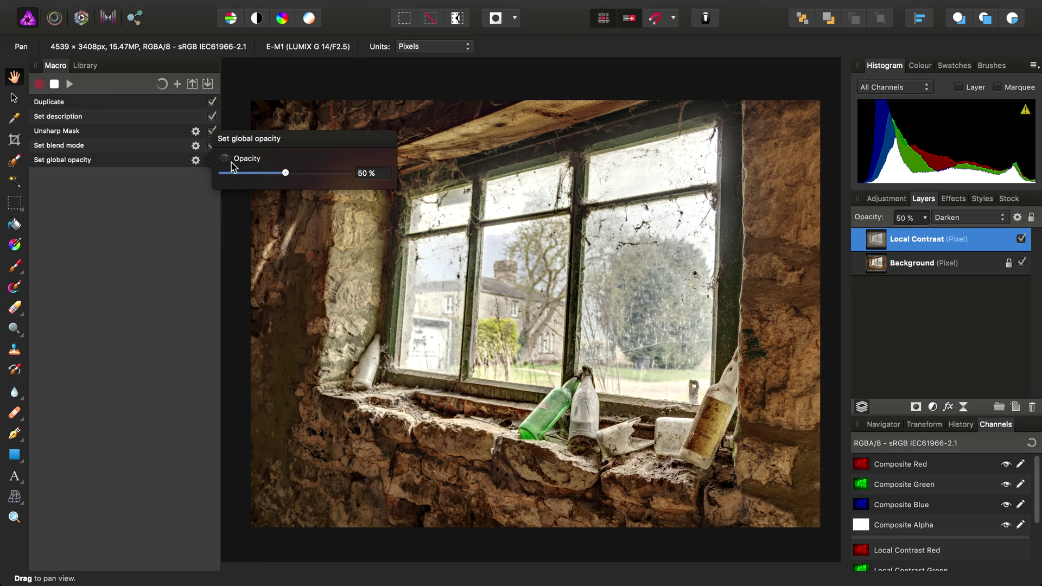
left_click(225, 158)
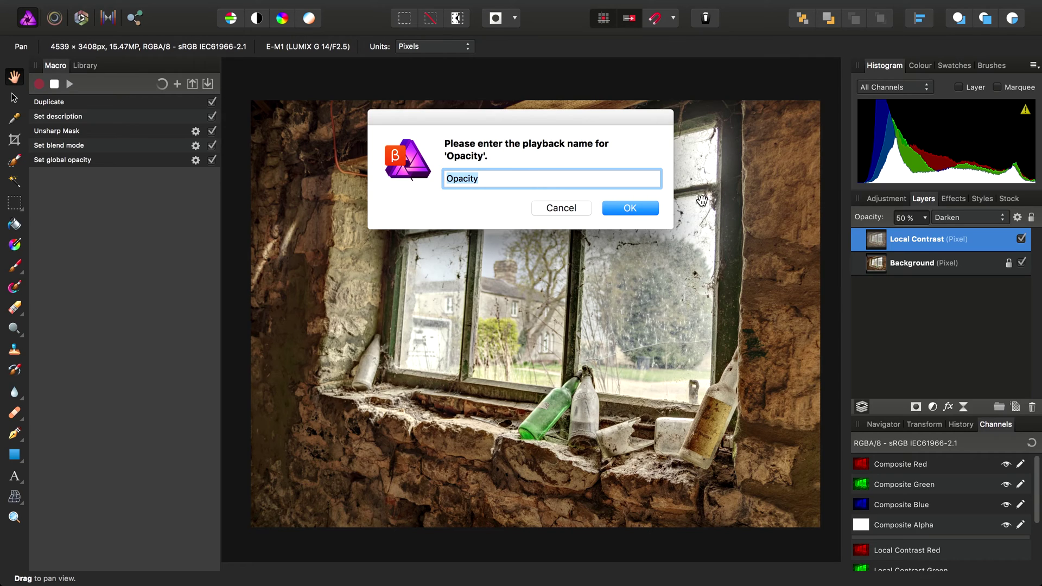
type("Blend Strength")
left_click(634, 210)
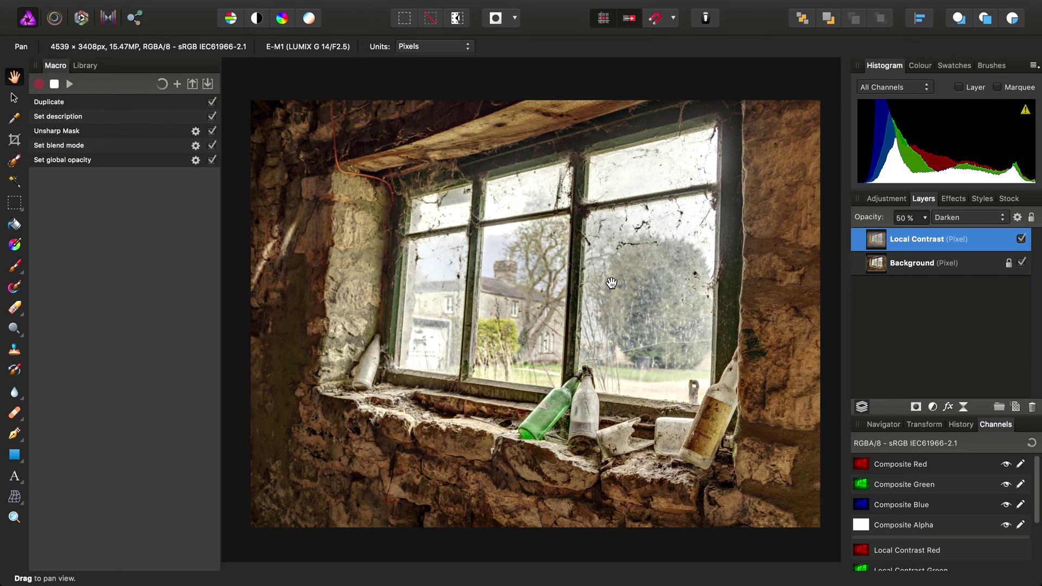
- Stop recording, delete Local Contrast, replay the macro at 53% Blend Strength, then raise opacity to 86%
left_click(54, 84)
key("Delete")
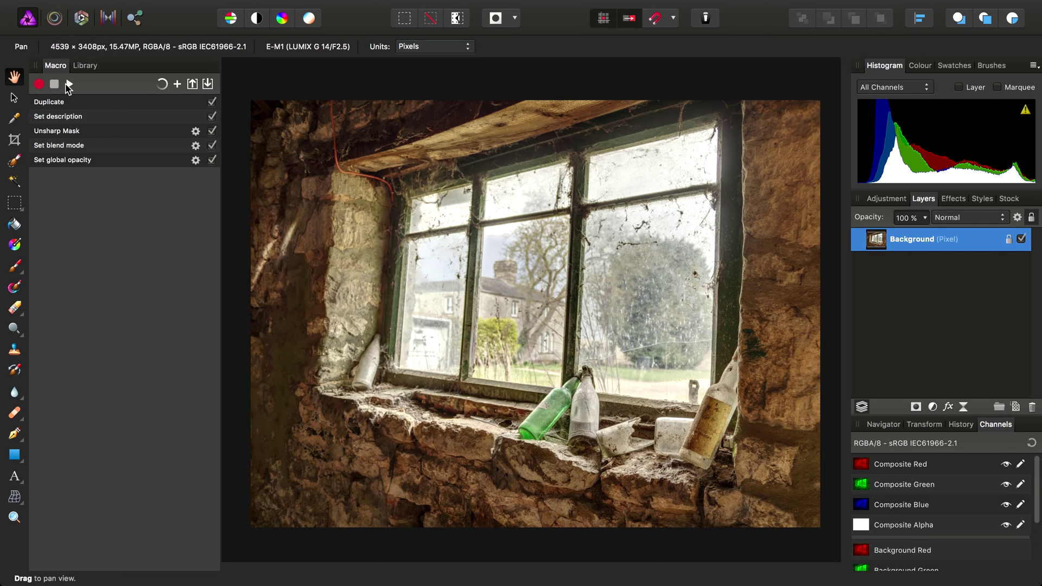
left_click(69, 85)
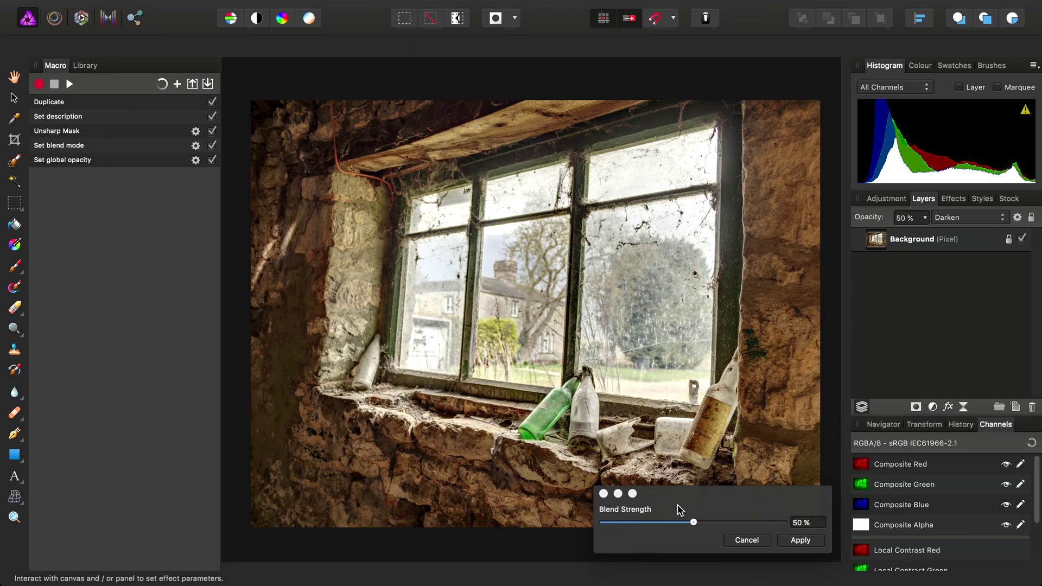
left_click_drag(679, 500, 739, 250)
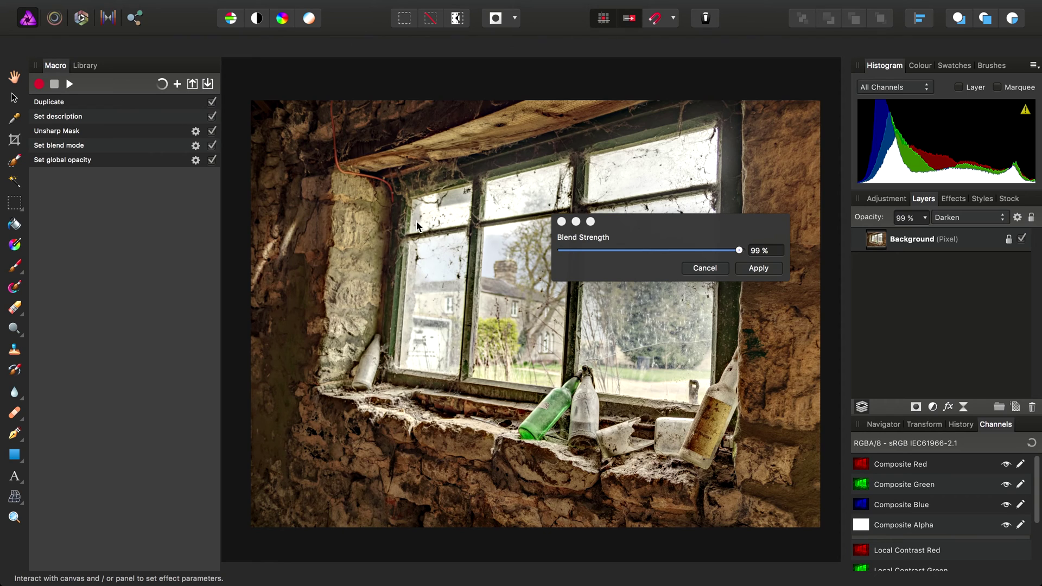
left_click_drag(738, 250, 657, 250)
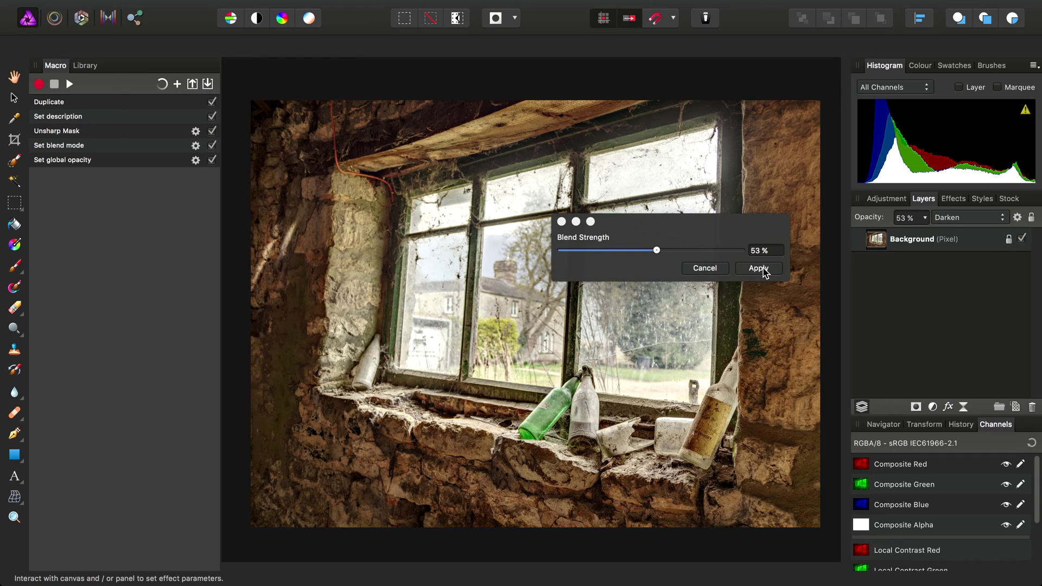
left_click(763, 272)
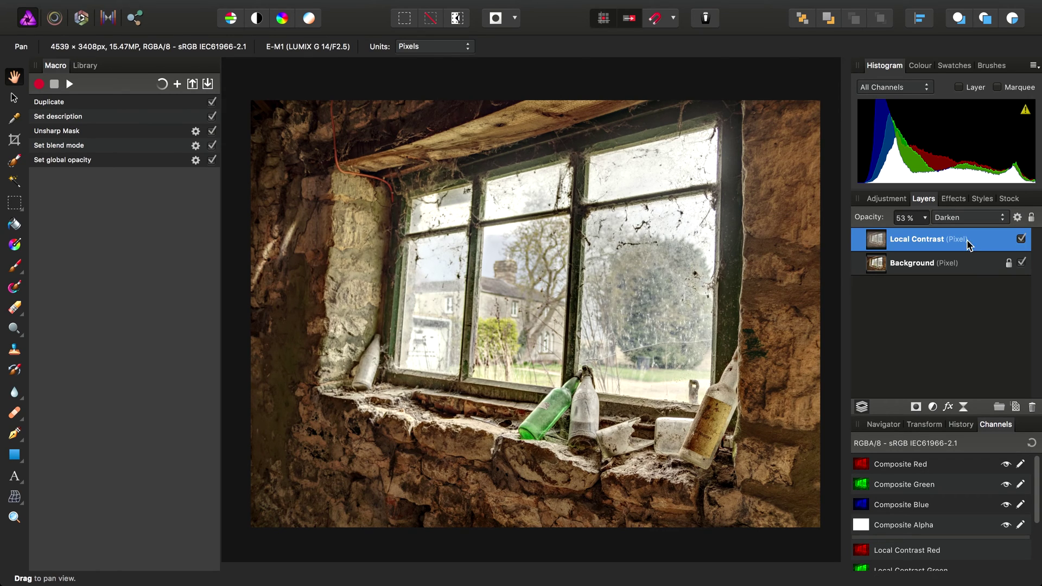
left_click(925, 217)
left_click_drag(928, 237, 962, 243)
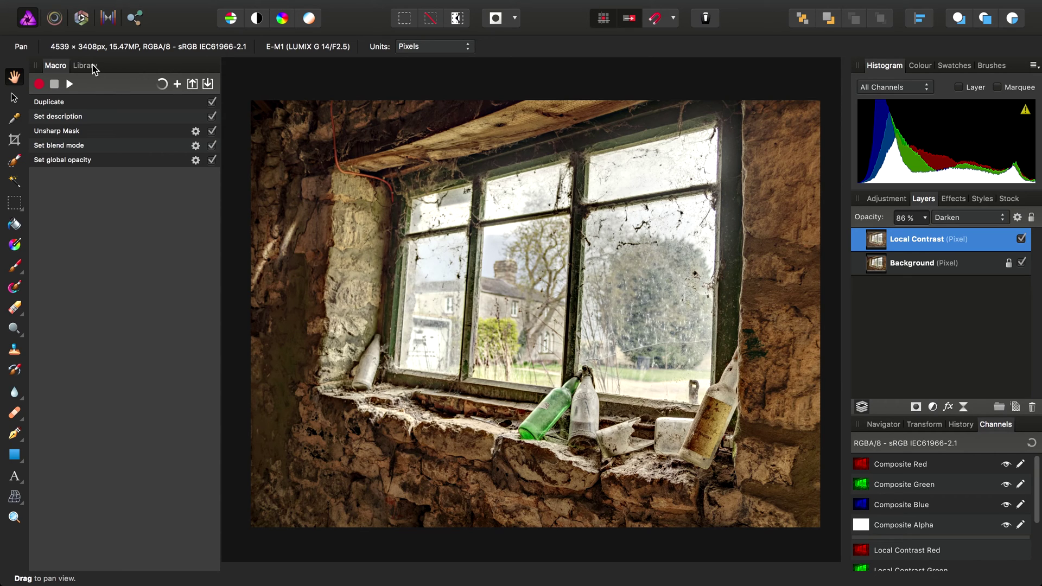
- Show the macro Library and create a new macro category
left_click(85, 65)
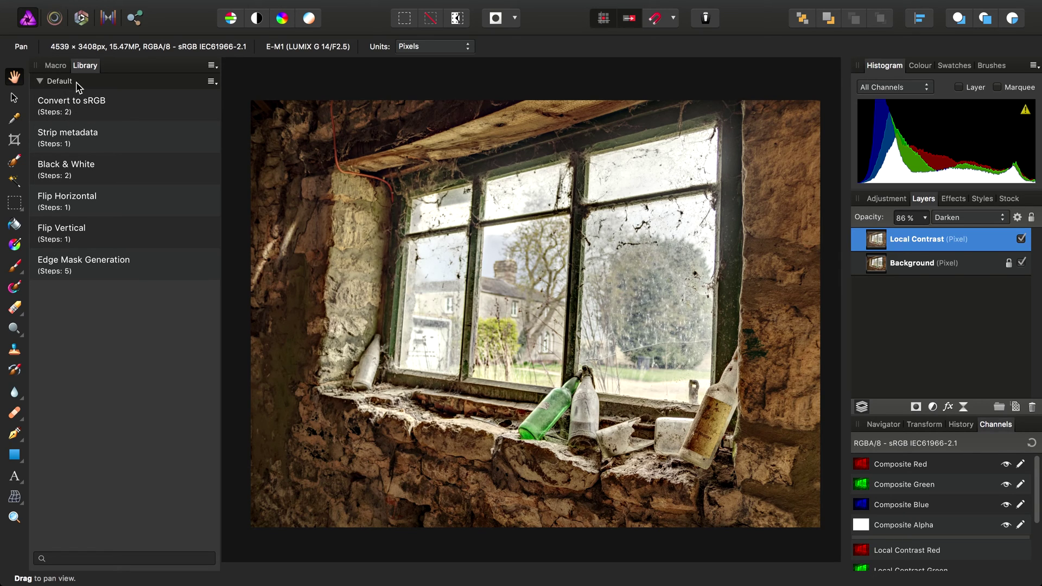
left_click(40, 81)
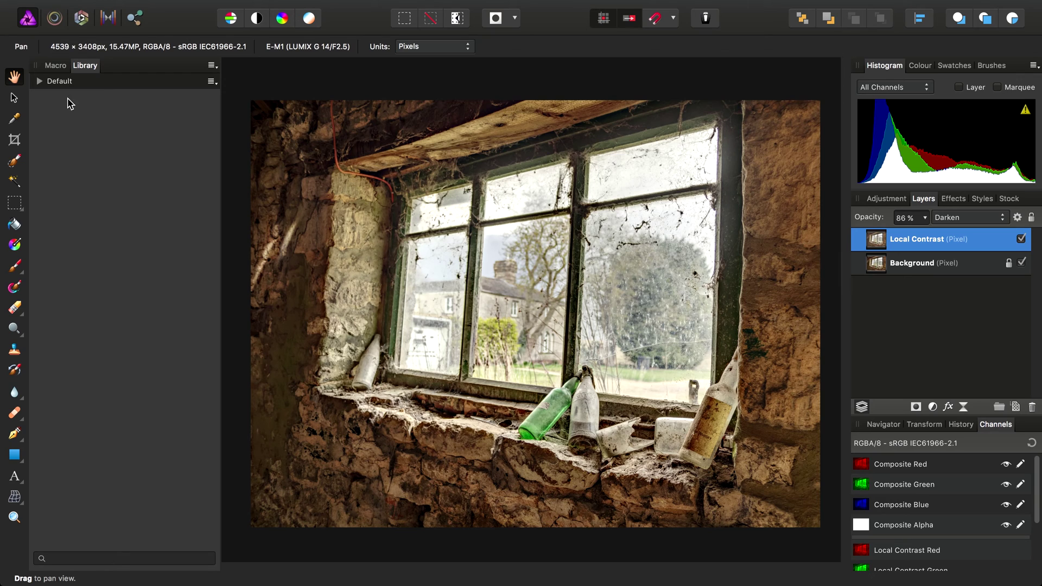
left_click(40, 80)
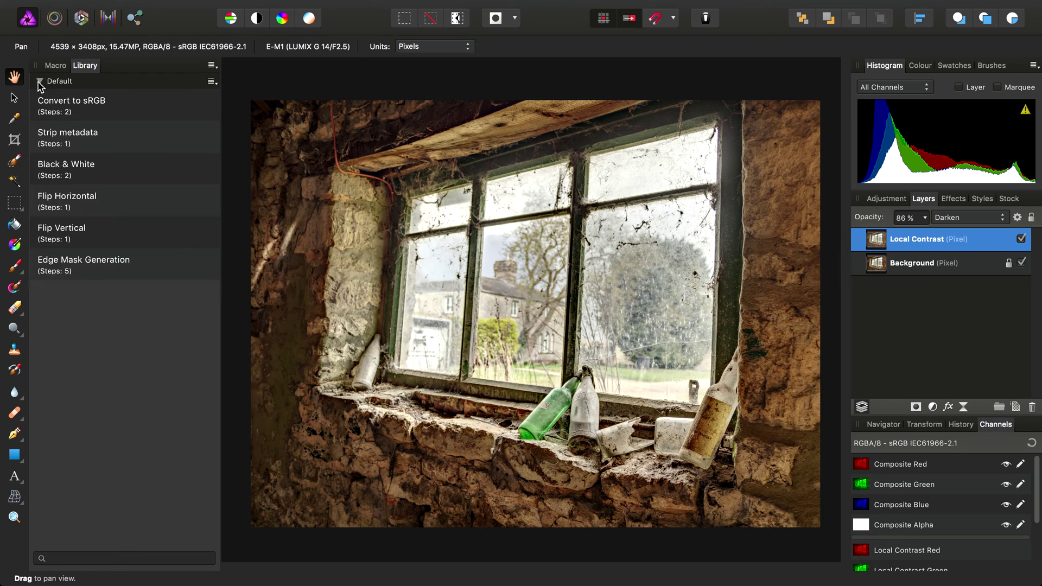
left_click(211, 65)
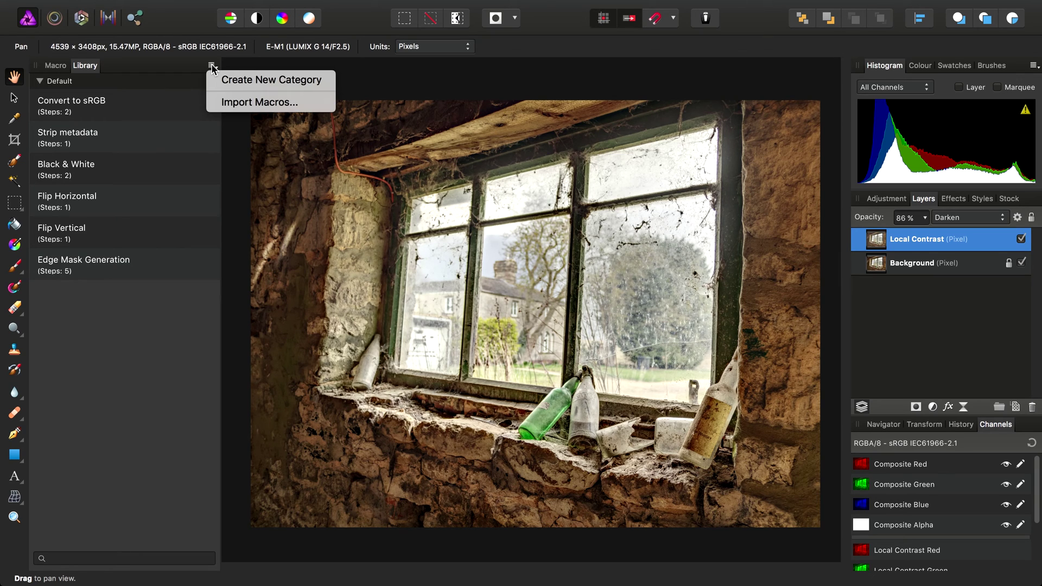
left_click(247, 79)
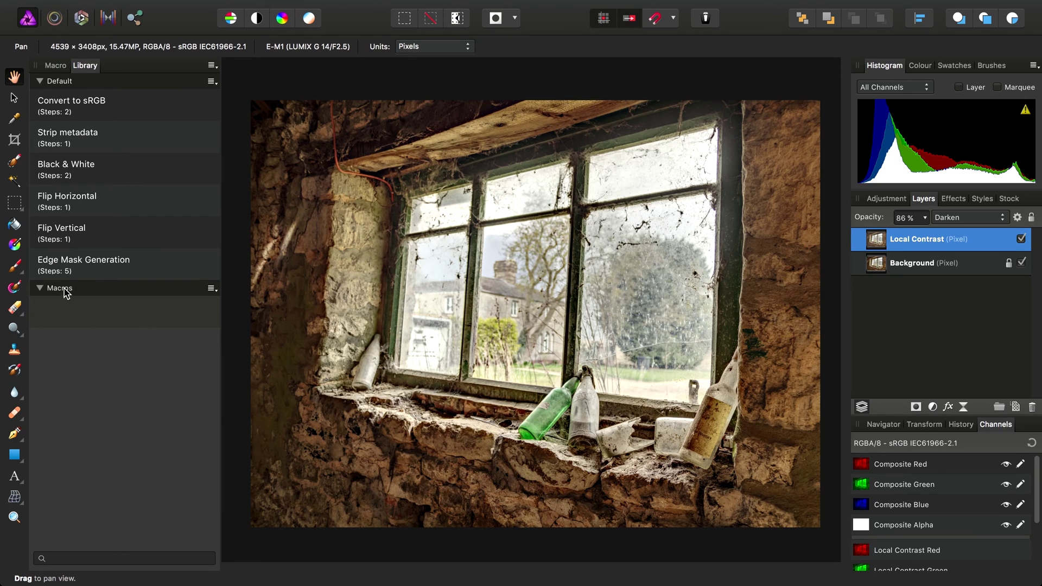
- Rename the new category to Custom Macros and drag Edge Mask Generation into it
left_click(211, 289)
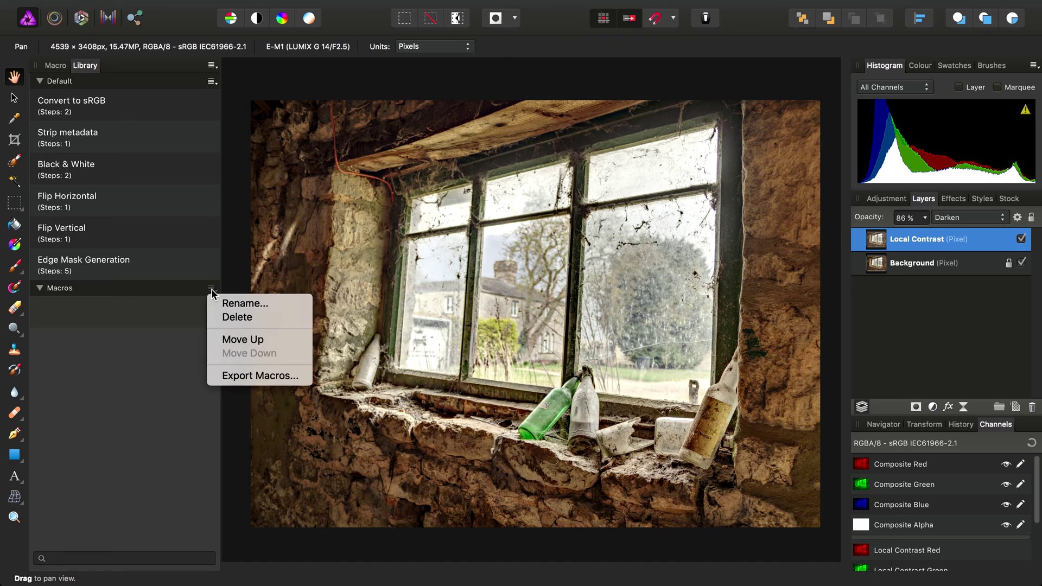
left_click(249, 305)
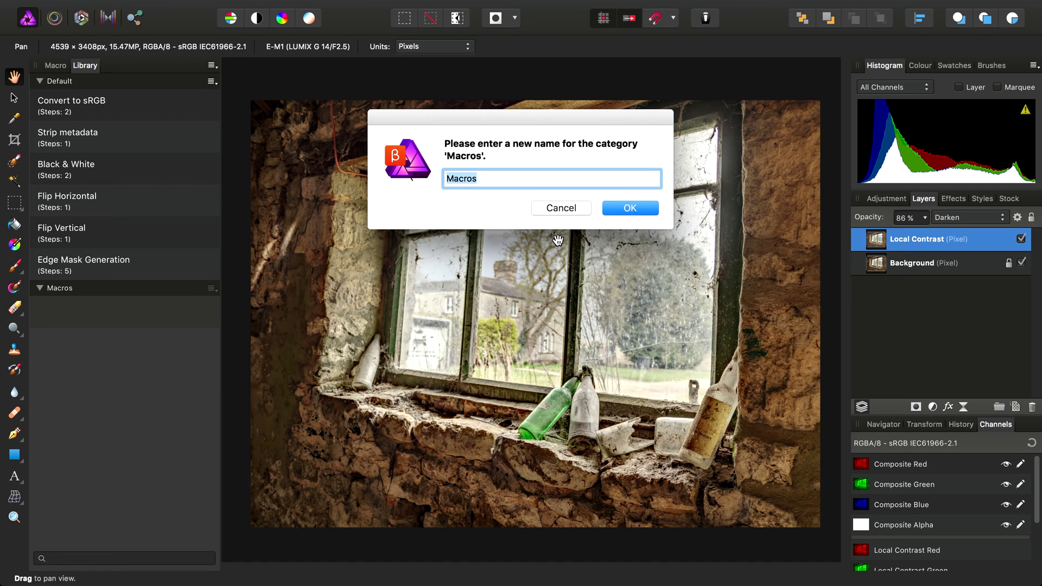
type("Custom")
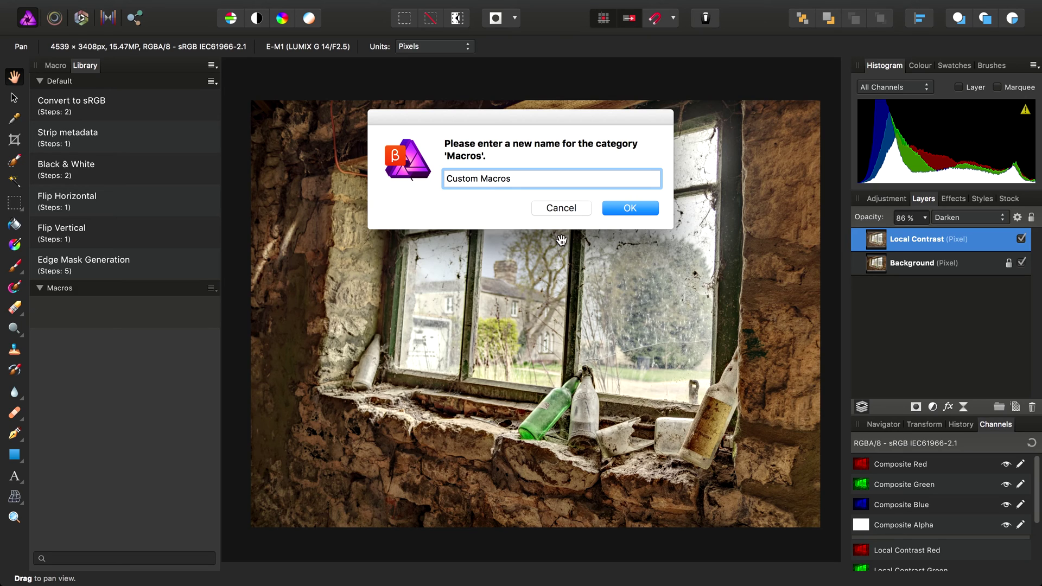
left_click(647, 209)
left_click_drag(96, 274, 90, 315)
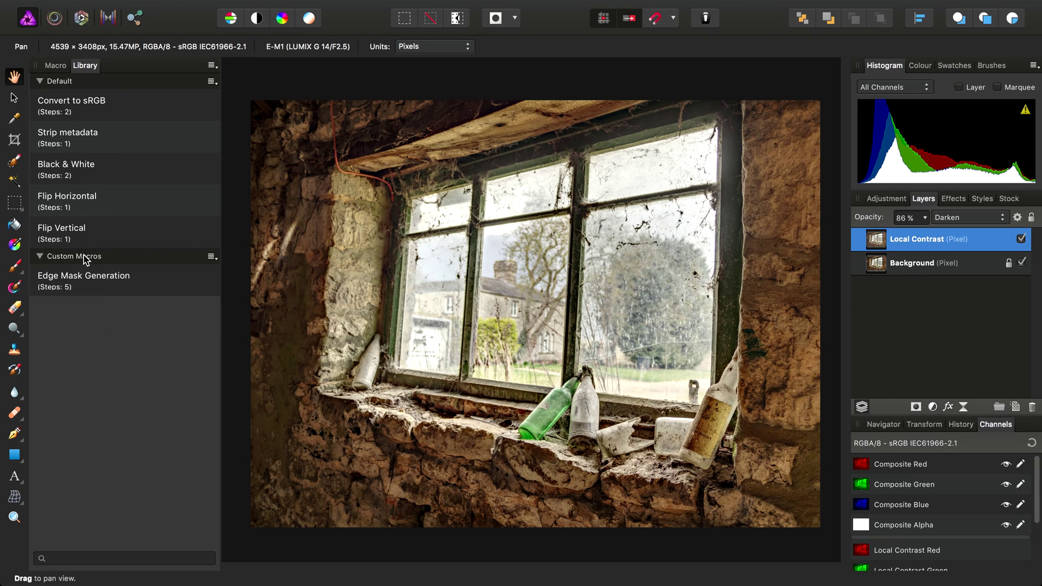
- Save the recorded five-step macro to the library as 'Local Contrast' under Custom Macros
left_click(56, 67)
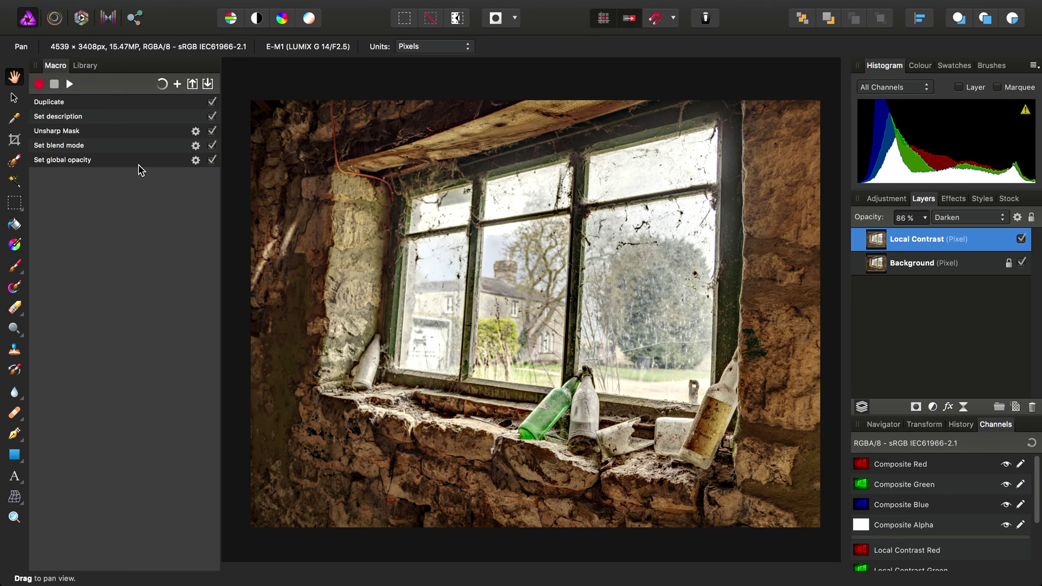
left_click(177, 84)
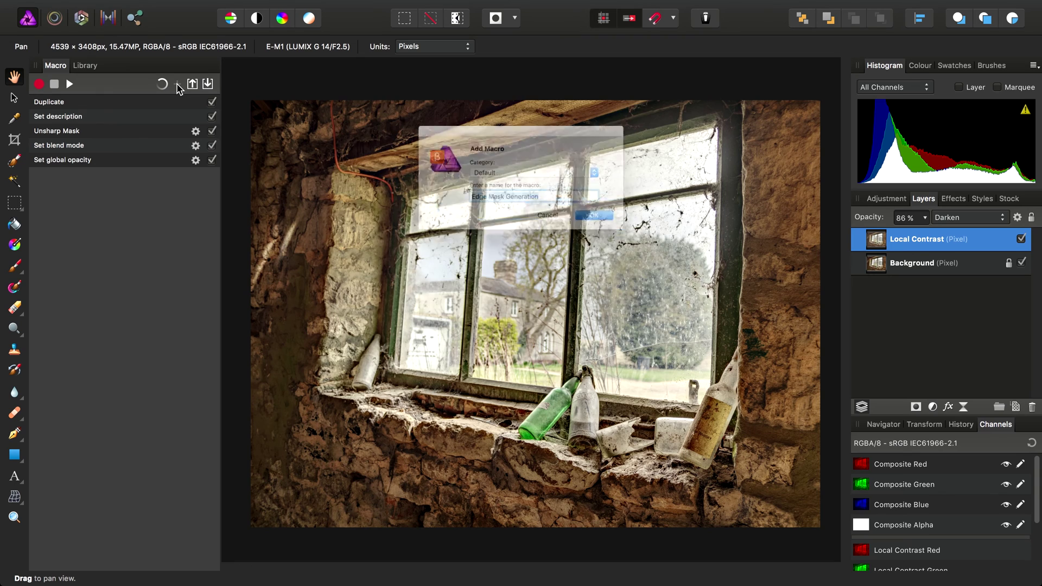
left_click(524, 172)
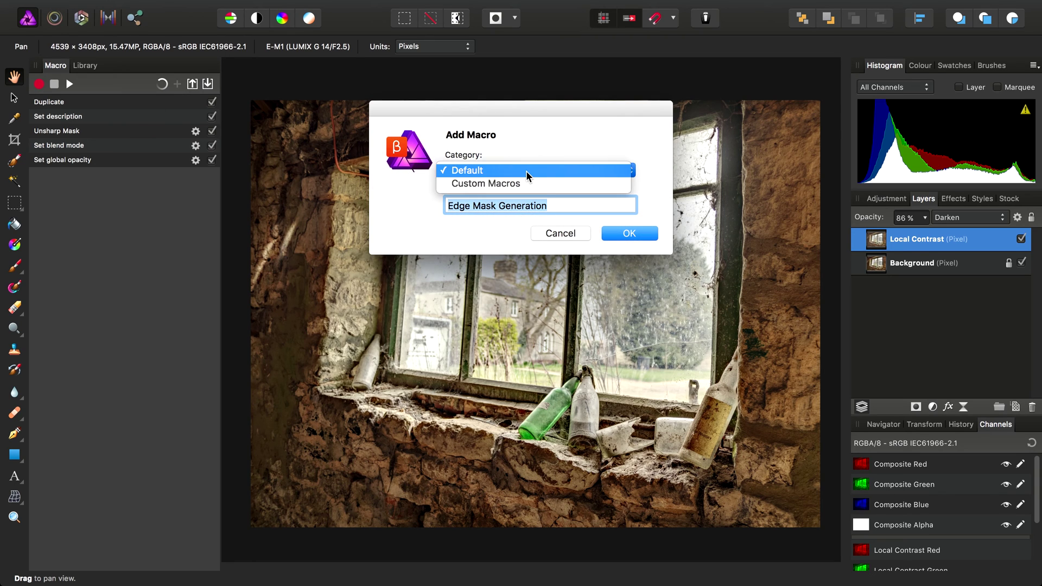
left_click(508, 187)
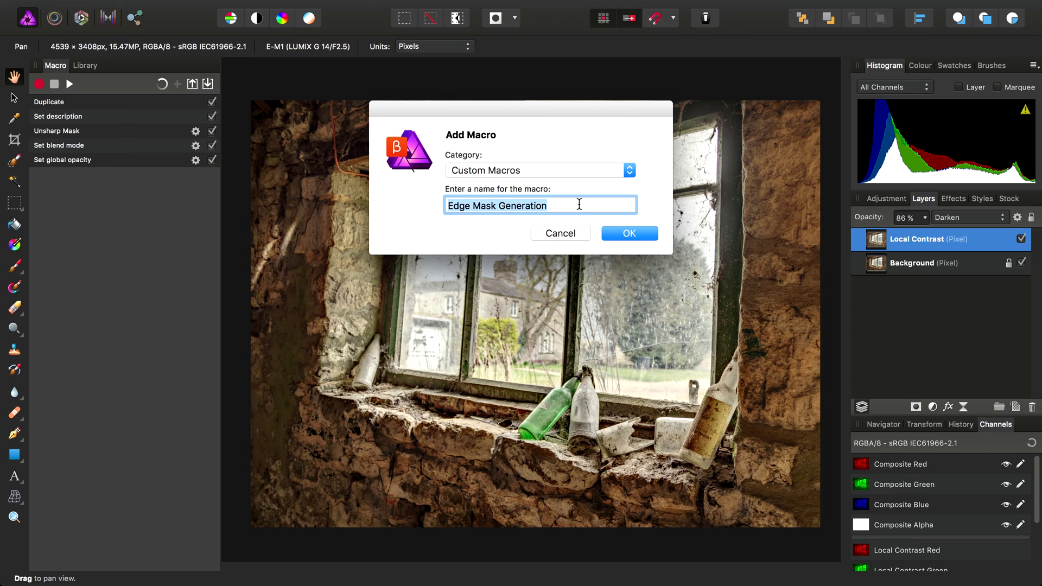
type("Local Contrast")
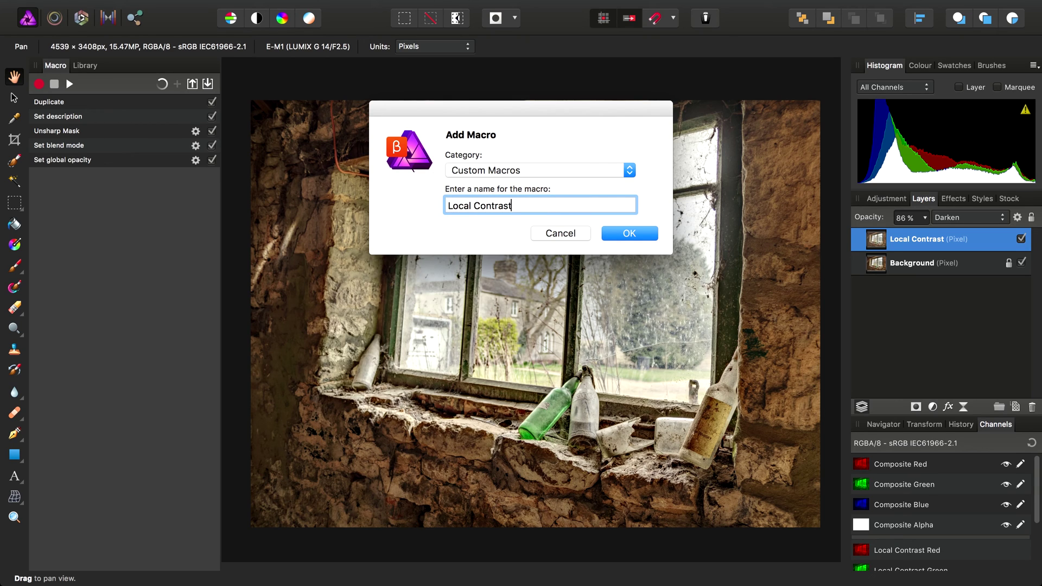
left_click(630, 233)
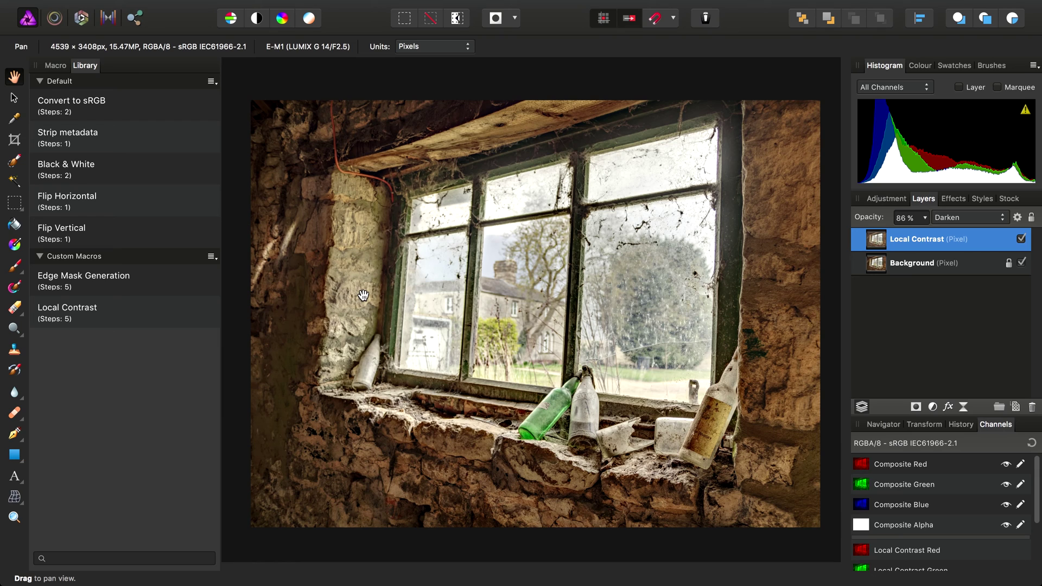
- Start exporting the Custom Macros category, cancel it, and return to the recorded macro's steps
left_click(211, 256)
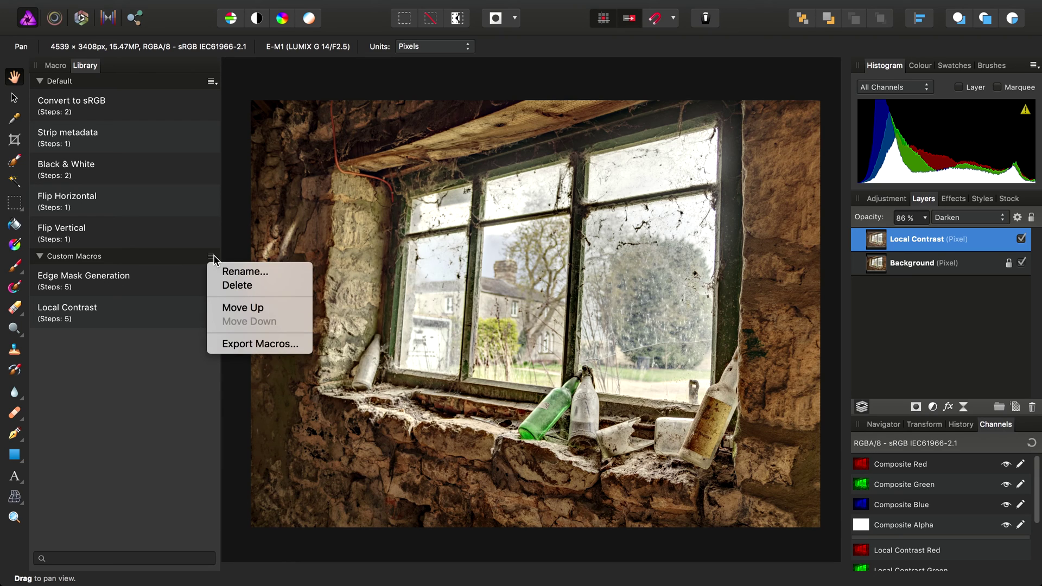
left_click(248, 344)
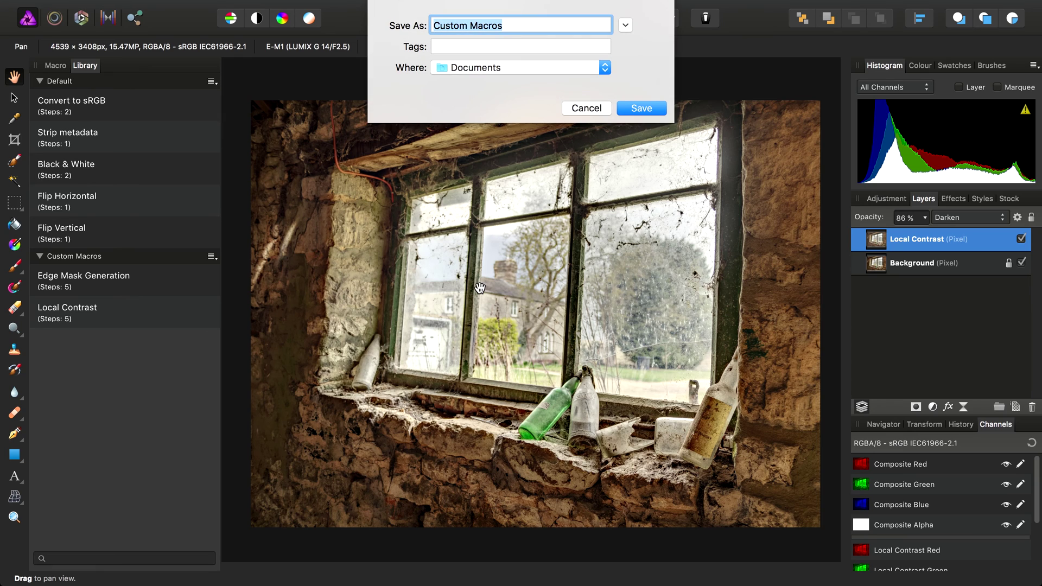
left_click(582, 108)
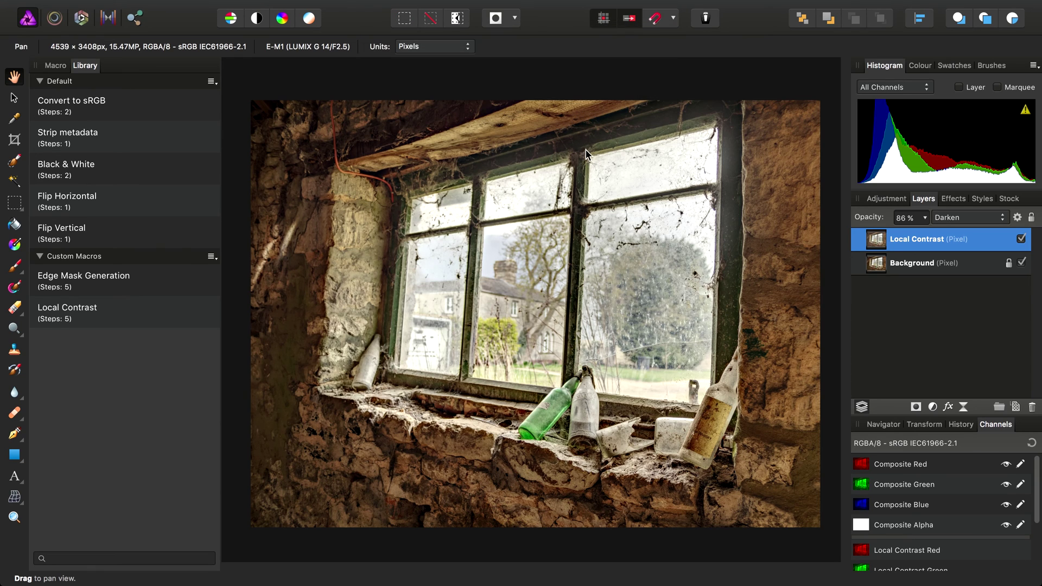
left_click(61, 65)
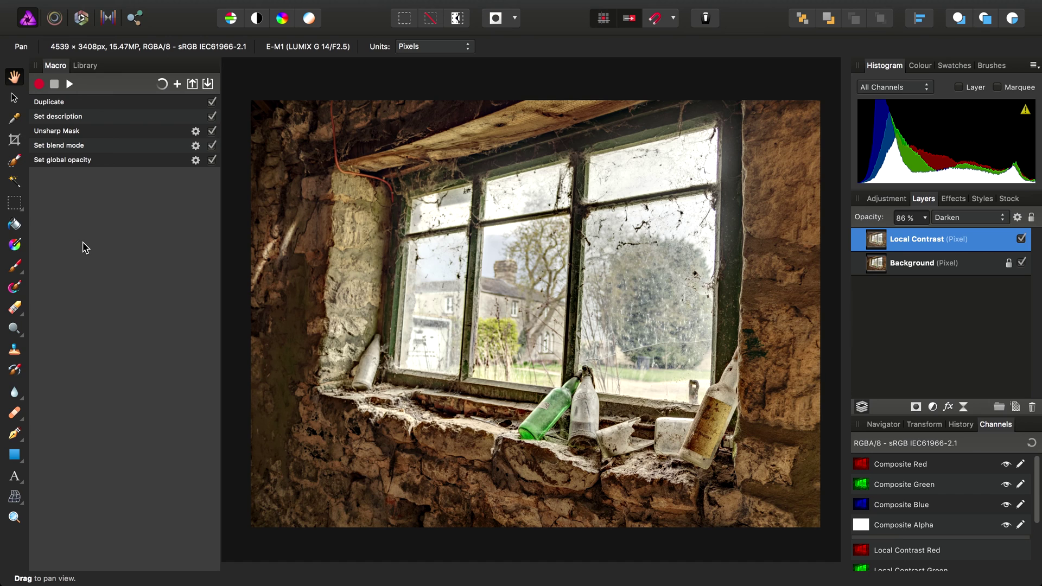
- Open the Edge Mask Generation macro from the library for editing to review its steps
left_click(85, 65)
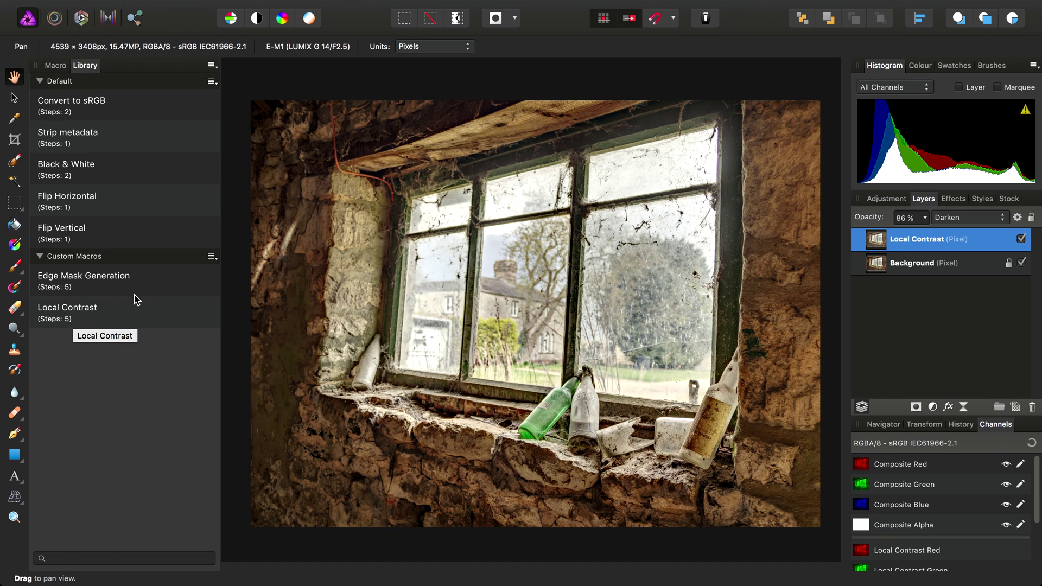
right_click(90, 281)
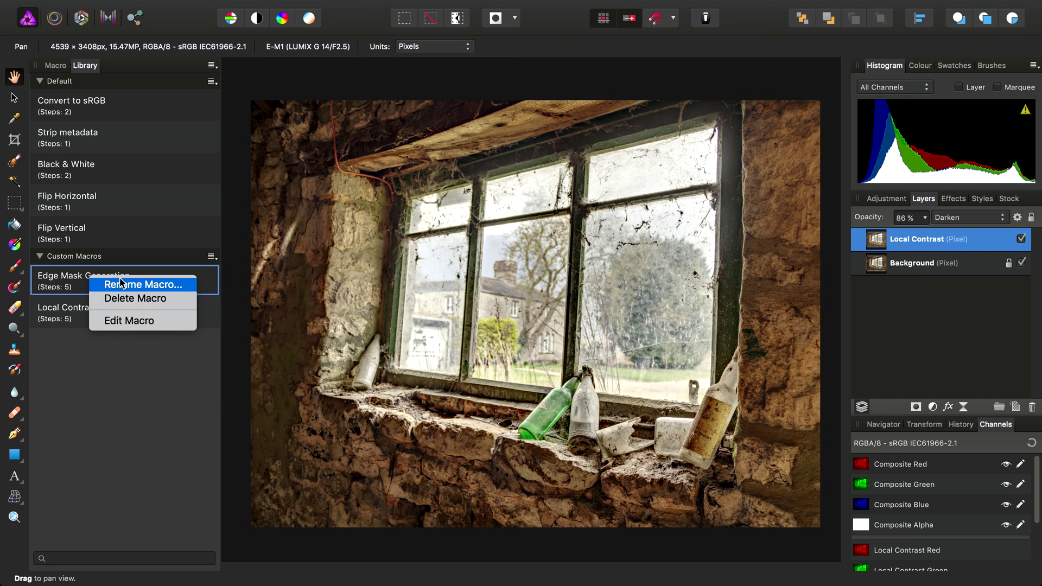
left_click(146, 323)
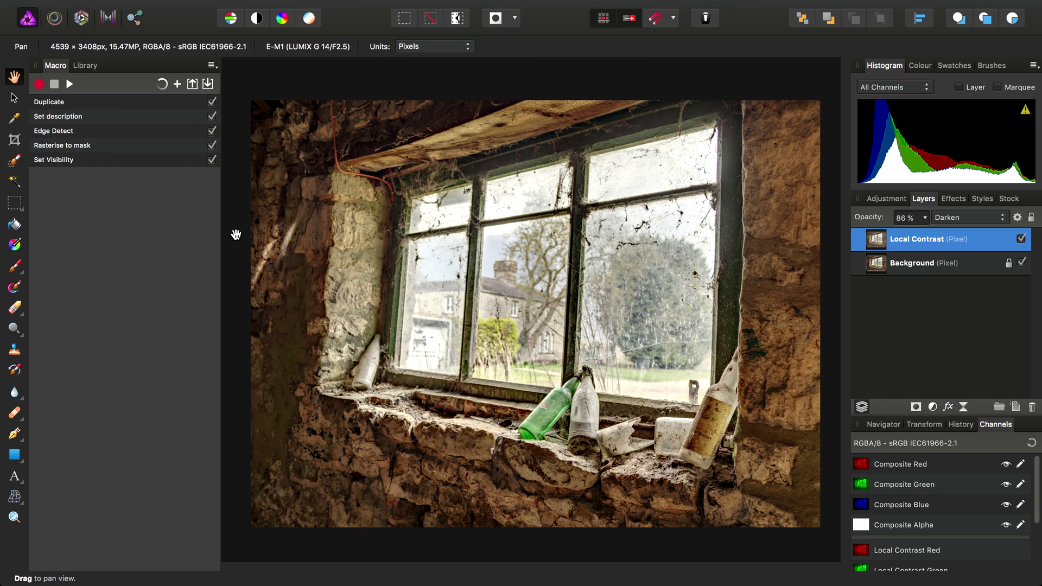
- Reopen the saved Local Contrast macro from the library for editing
left_click(85, 65)
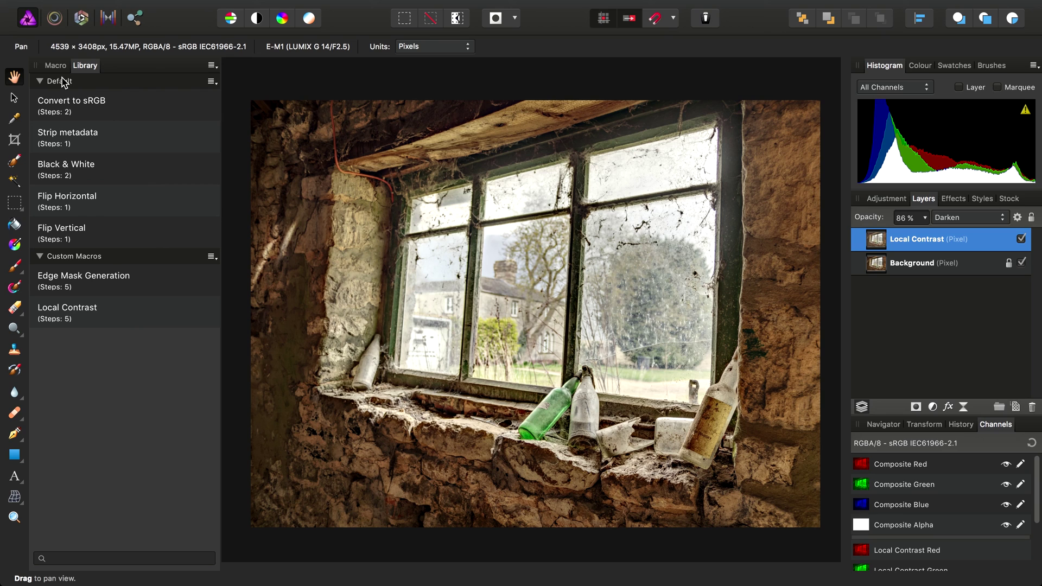
right_click(82, 308)
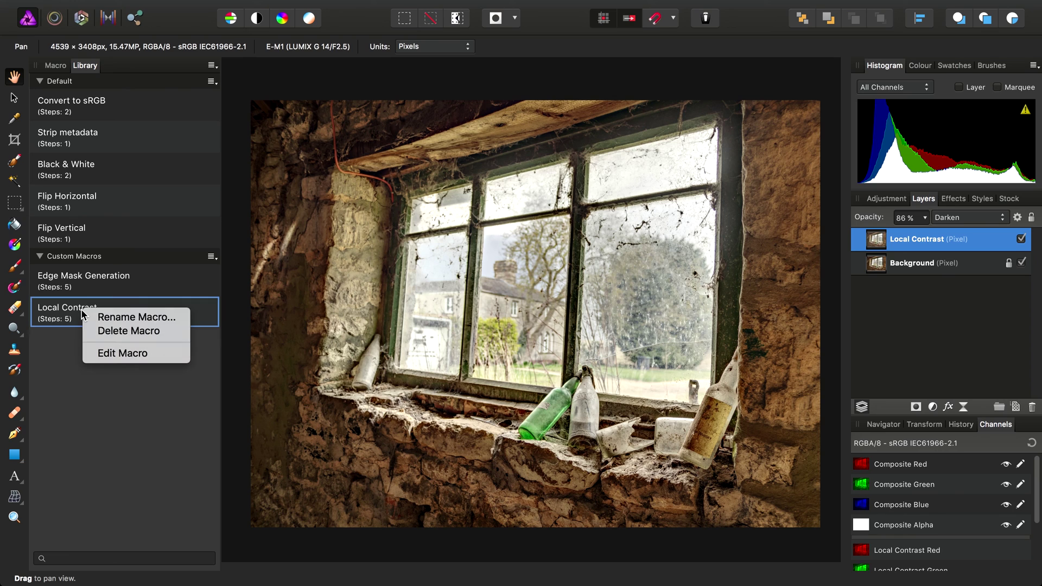
left_click(134, 362)
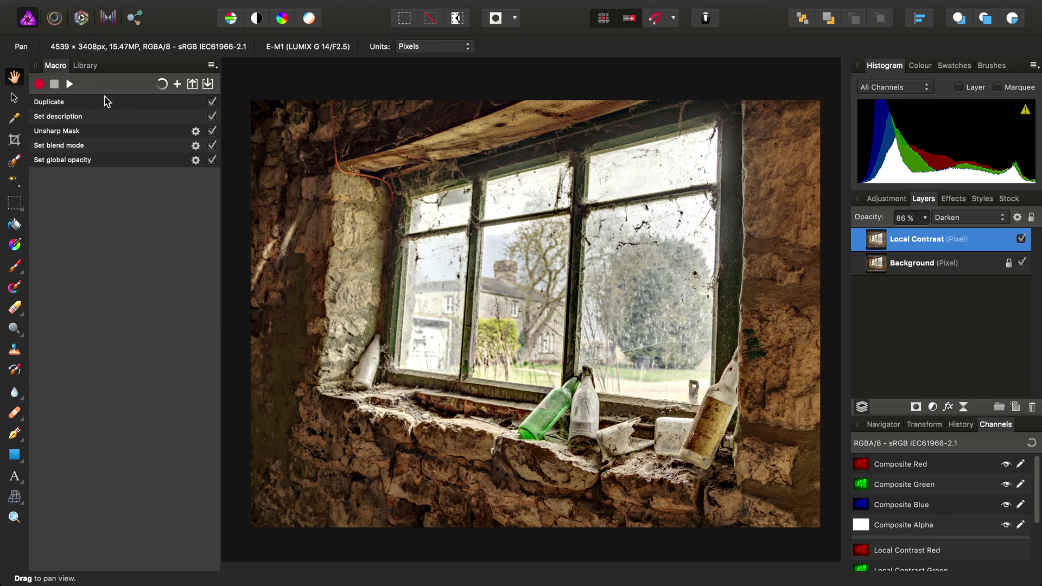